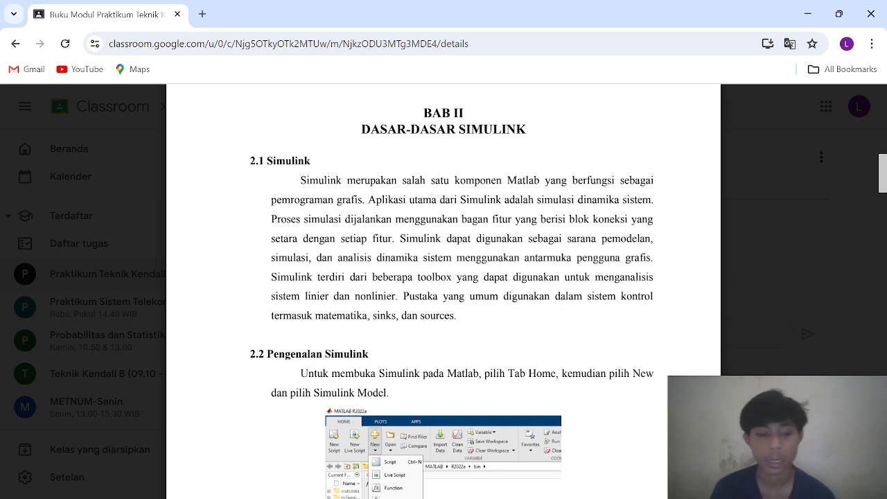
Move on to section 2.2 of the module, minimize the browser and OBS windows, and bring MATLAB to the front.
scroll(444, 291, "down", 2)
scroll(444, 291, "down", 2)
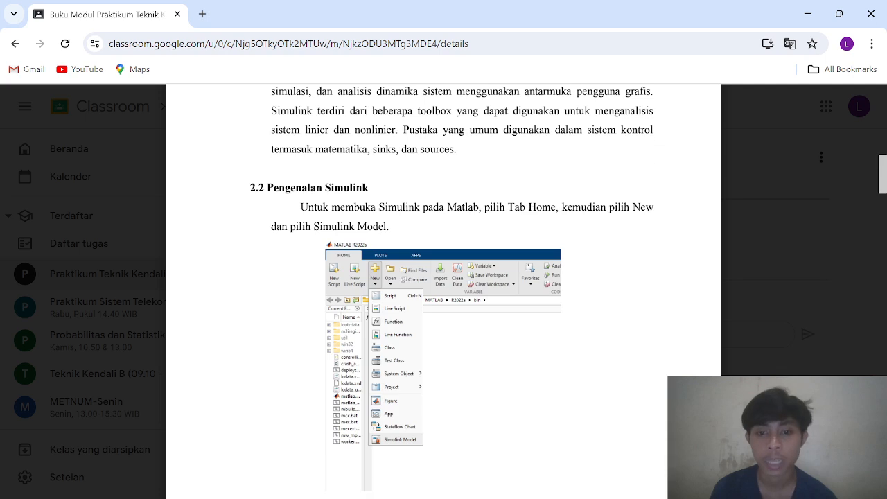
left_click(806, 12)
left_click(791, 37)
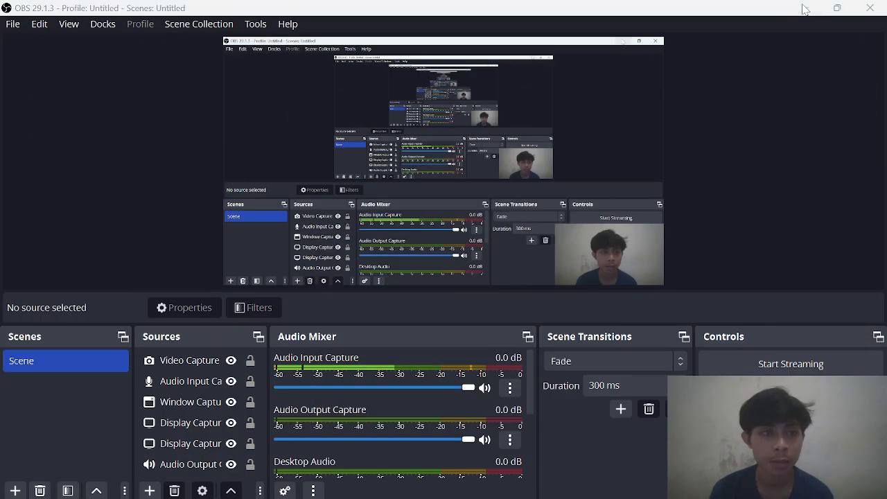
left_click(804, 8)
left_click(774, 11)
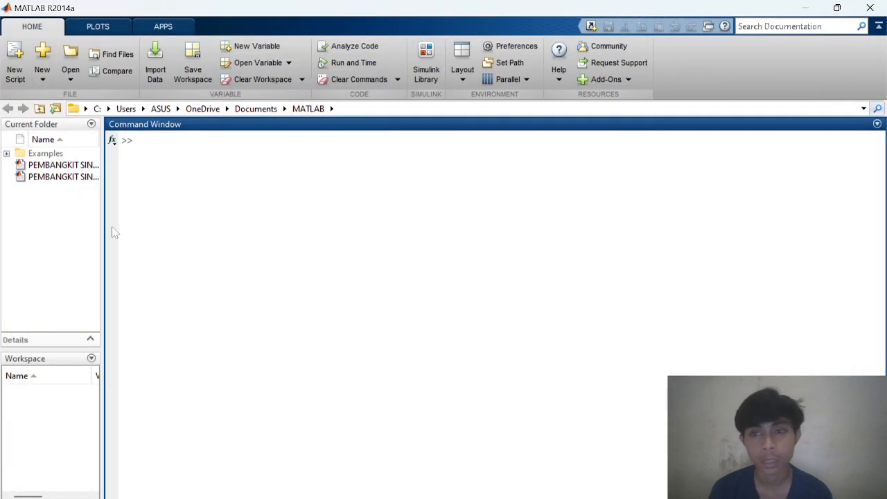
left_click(804, 8)
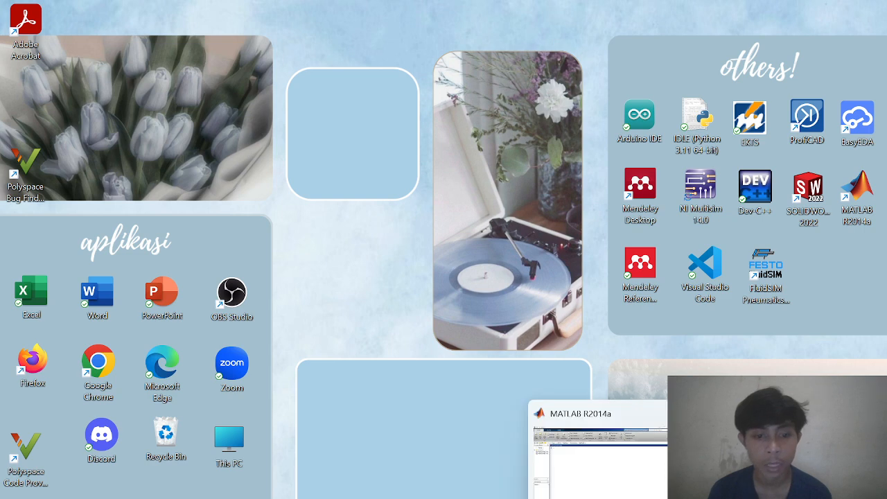
left_click(595, 480)
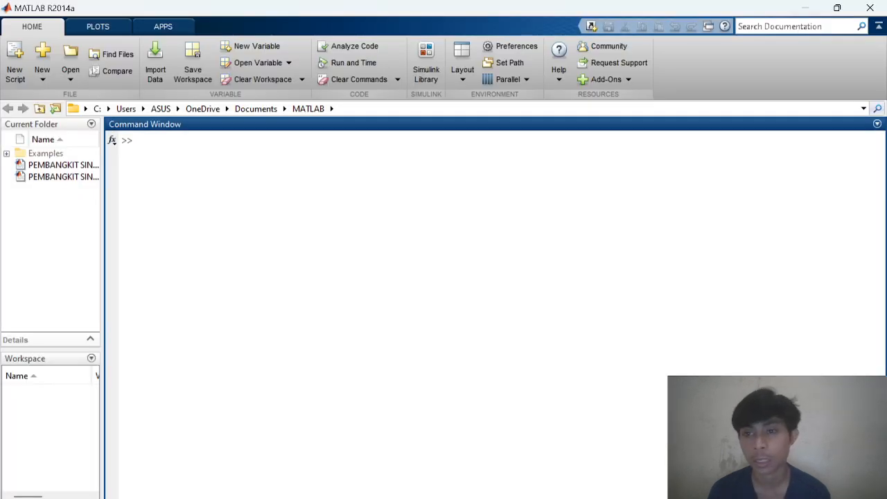
Switch to the module in Chrome and read section 2.2's instructions for opening a Simulink model from MATLAB.
mouse_move(511, 497)
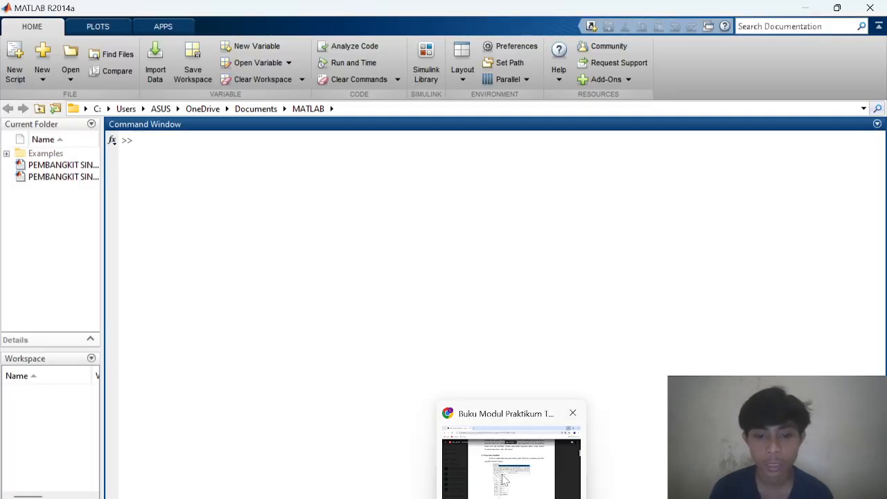
left_click(506, 478)
scroll(444, 291, "down", 1)
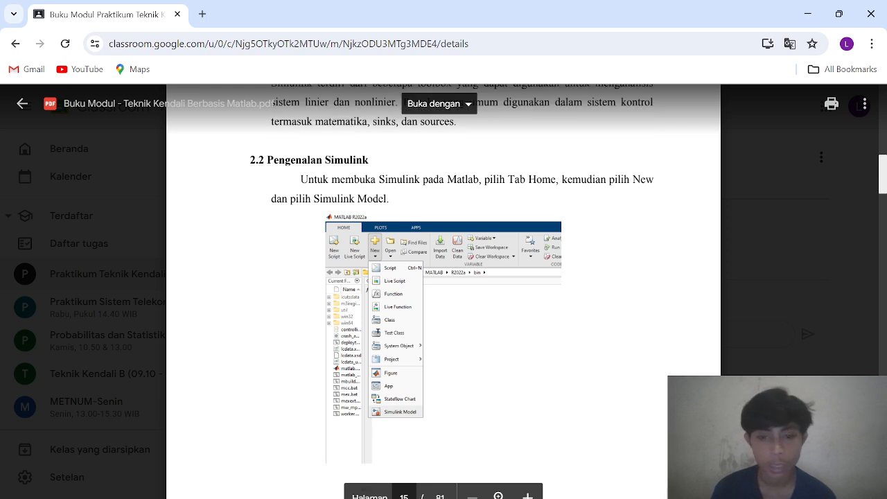
scroll(444, 291, "down", 2)
scroll(444, 291, "down", 2)
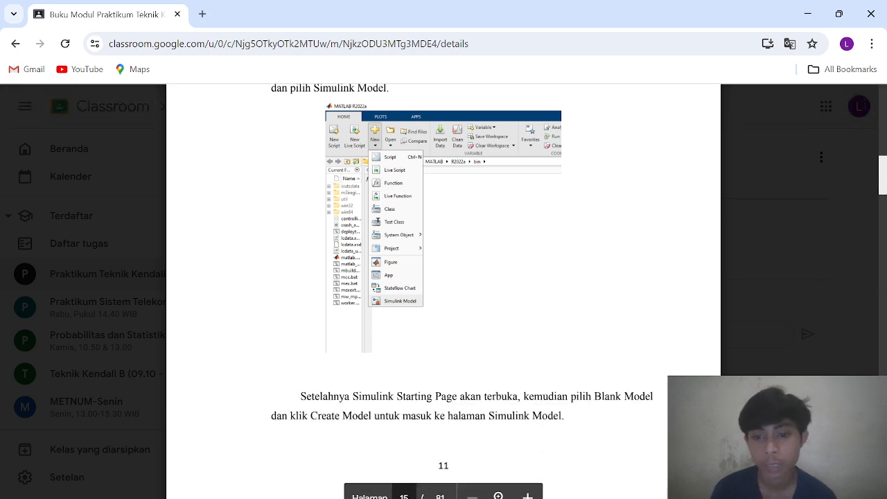
scroll(444, 291, "down", 1)
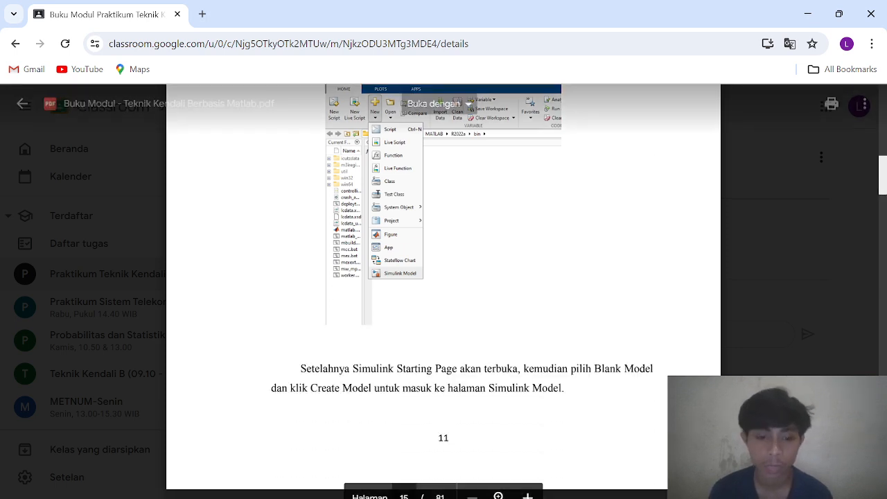
Switch to MATLAB and create a new Simulink model.
left_click(592, 489)
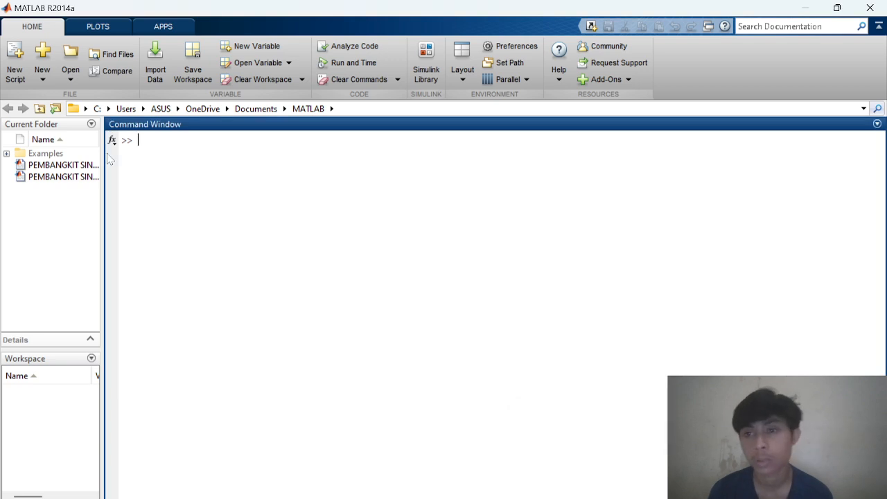
left_click(42, 72)
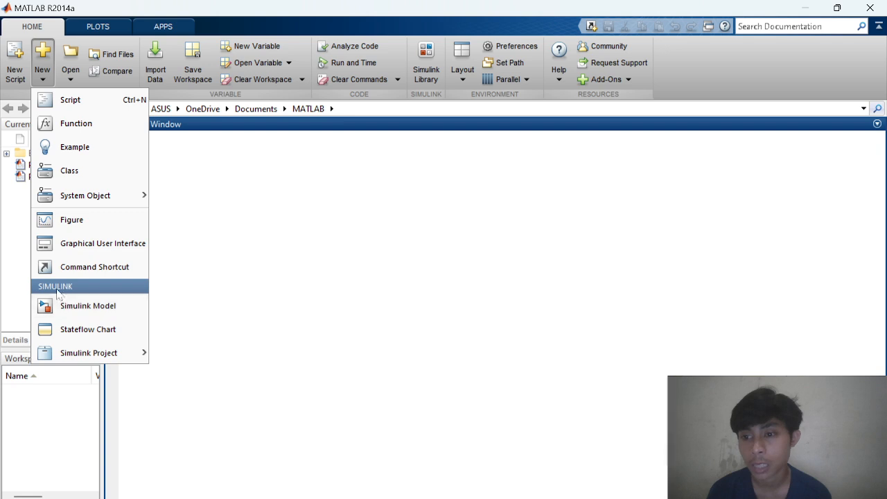
left_click(84, 310)
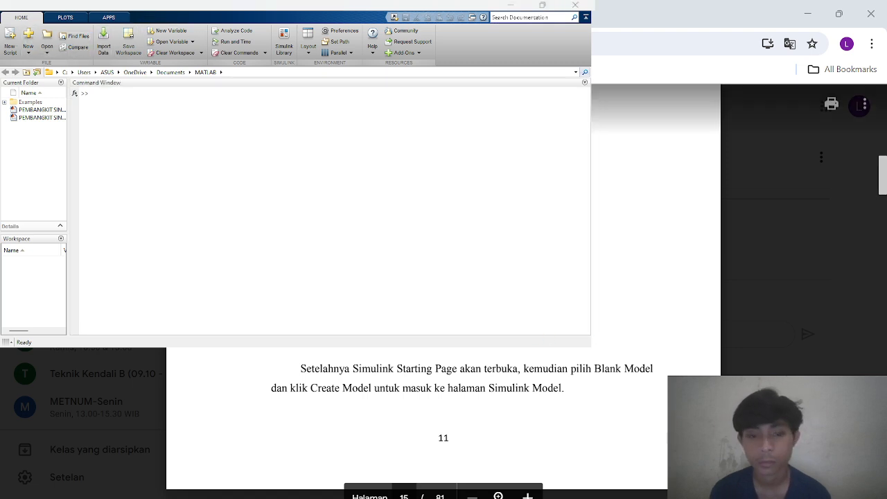
Bring the MATLAB window forward and fit it to the full screen.
mouse_move(601, 497)
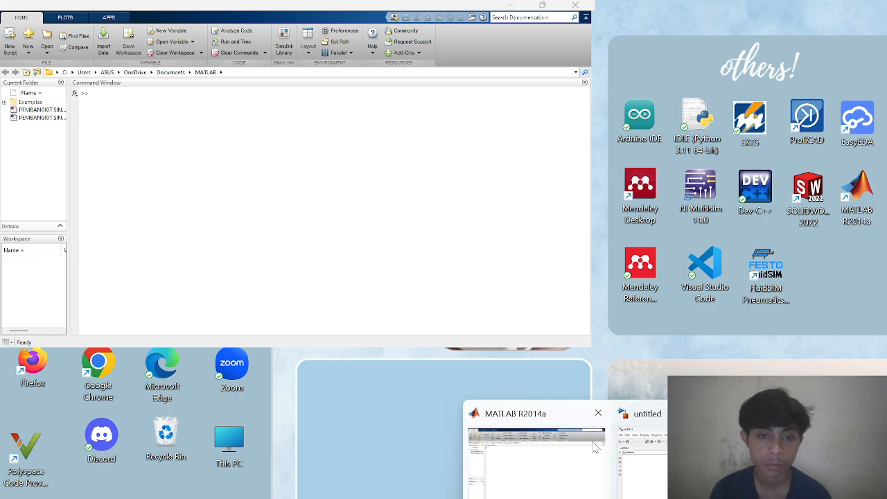
key("alt+Tab")
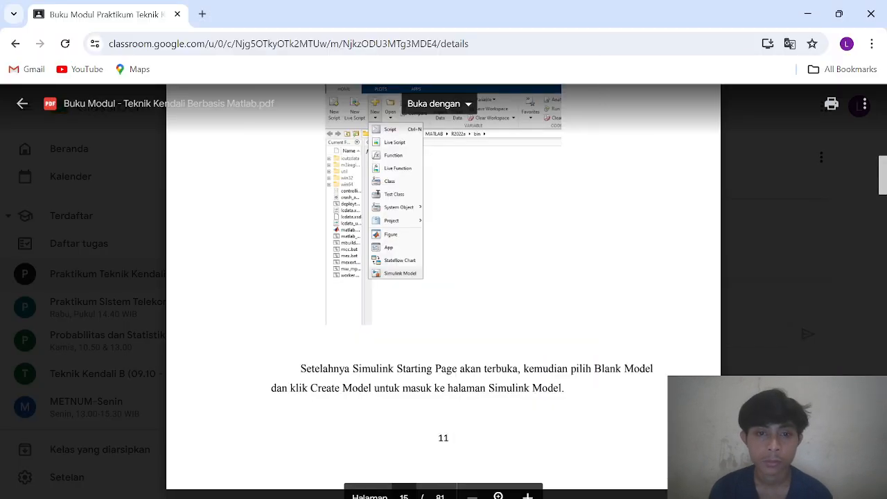
mouse_move(638, 457)
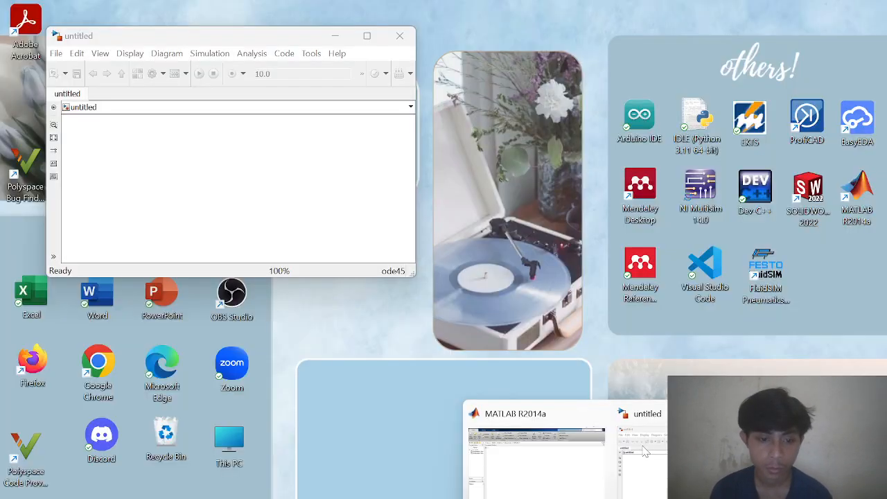
left_click(645, 452)
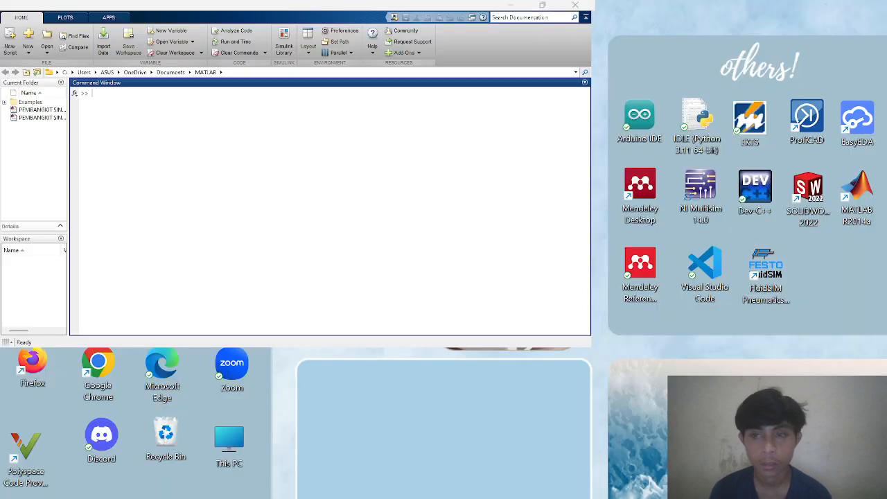
left_click(534, 453)
left_click(542, 6)
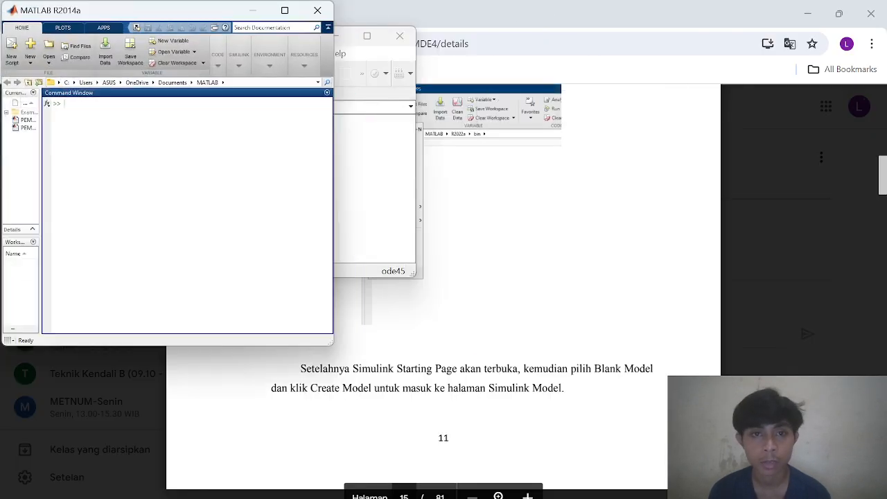
left_click(291, 12)
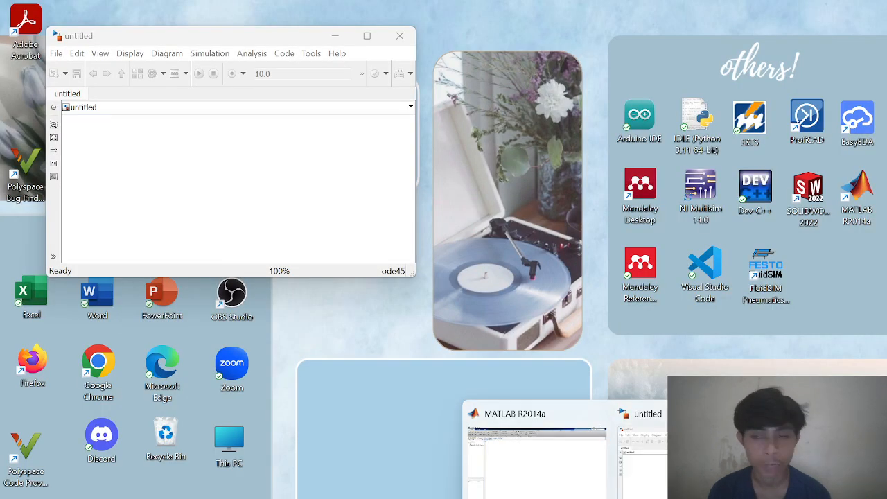
Bring the untitled model window forward, move it towards the middle of the MATLAB window and open the Library Browser.
left_click(614, 451)
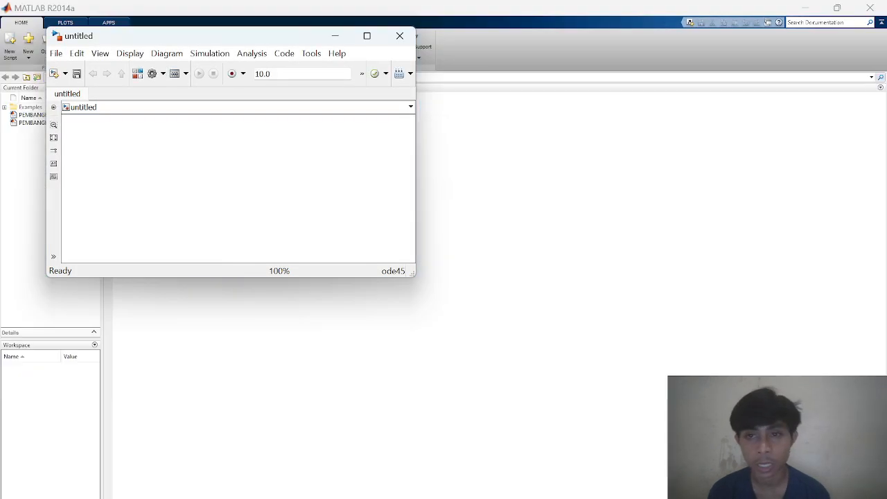
left_click_drag(251, 39, 432, 134)
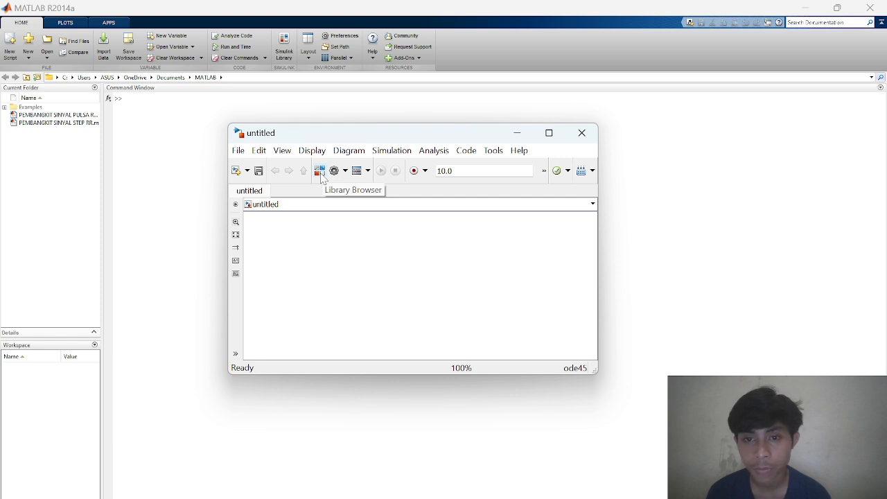
left_click(321, 172)
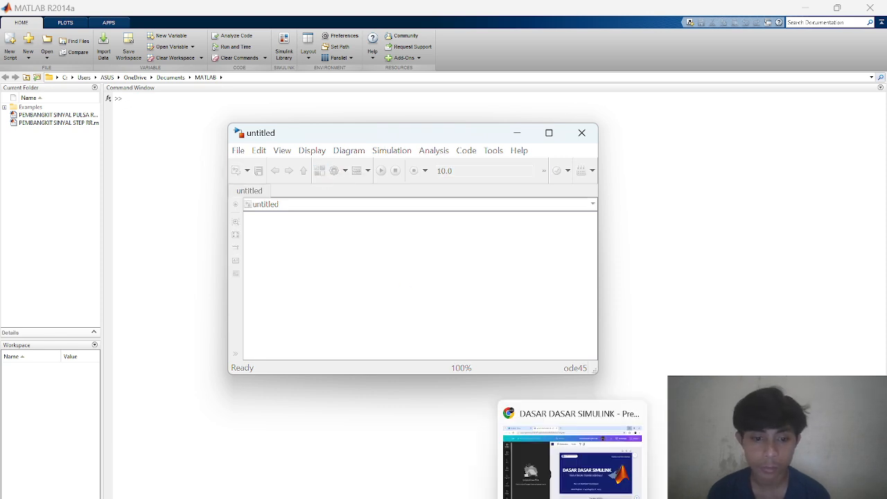
Switch to the module in Chrome and read about the blank model, the Library Browser and the common block classes from Sources to Math Operations.
left_click(496, 473)
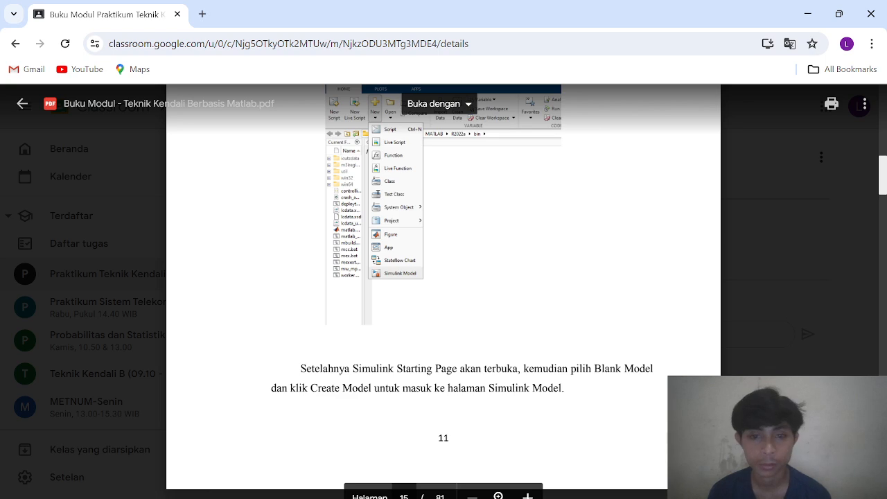
scroll(491, 468, "down", 5)
scroll(444, 291, "down", 7)
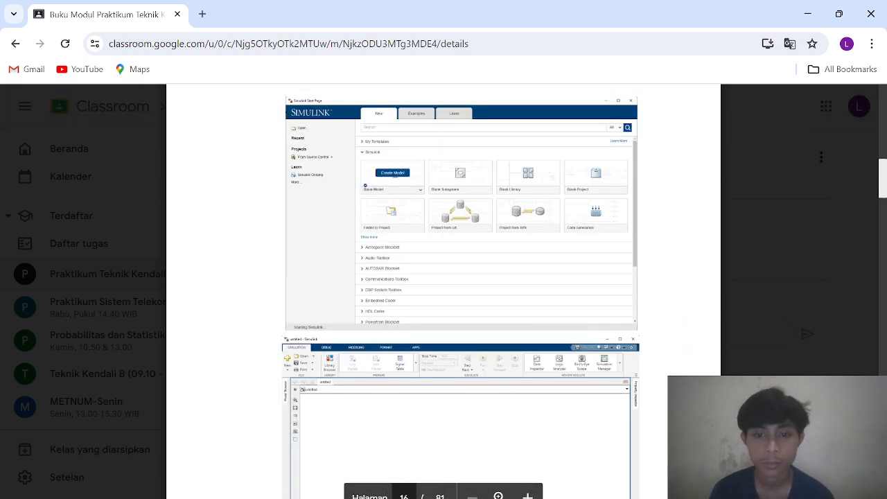
scroll(443, 291, "down", 6)
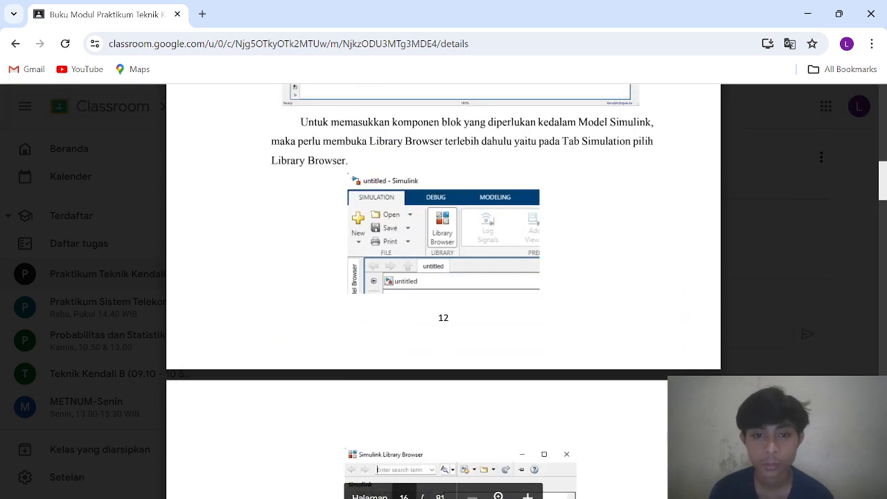
scroll(444, 291, "down", 1)
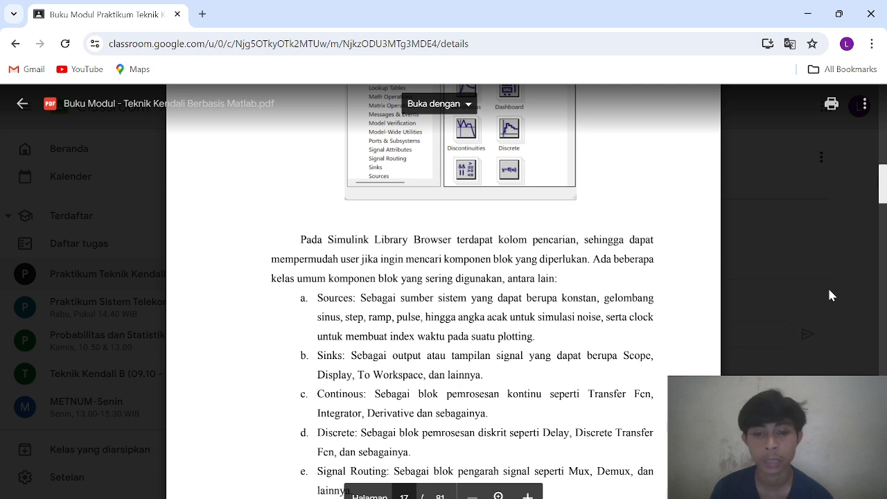
scroll(829, 290, "down", 1)
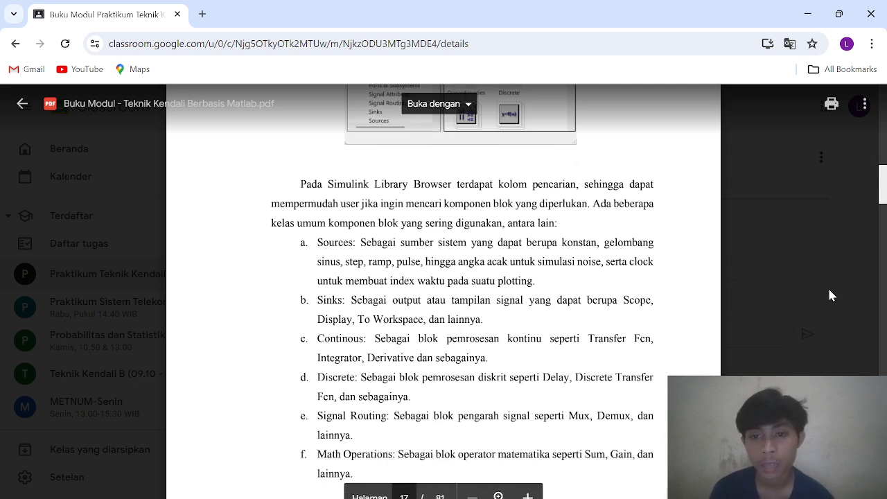
scroll(831, 296, "down", 1)
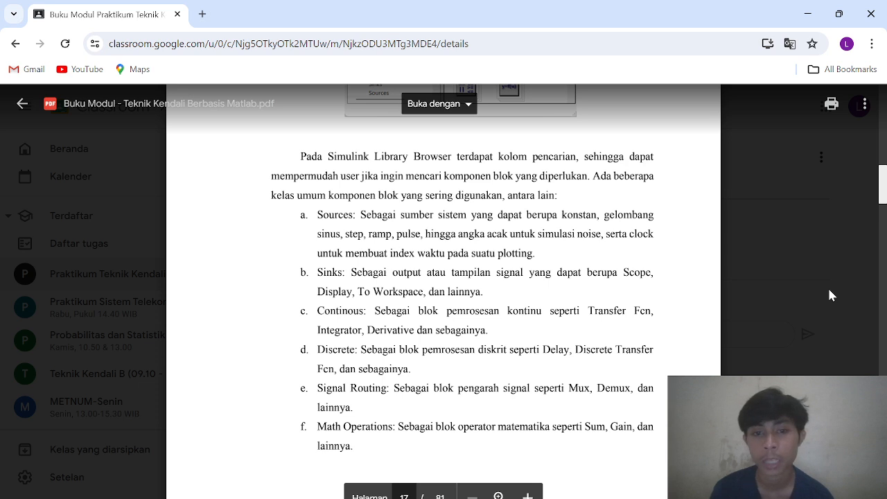
scroll(830, 291, "down", 1)
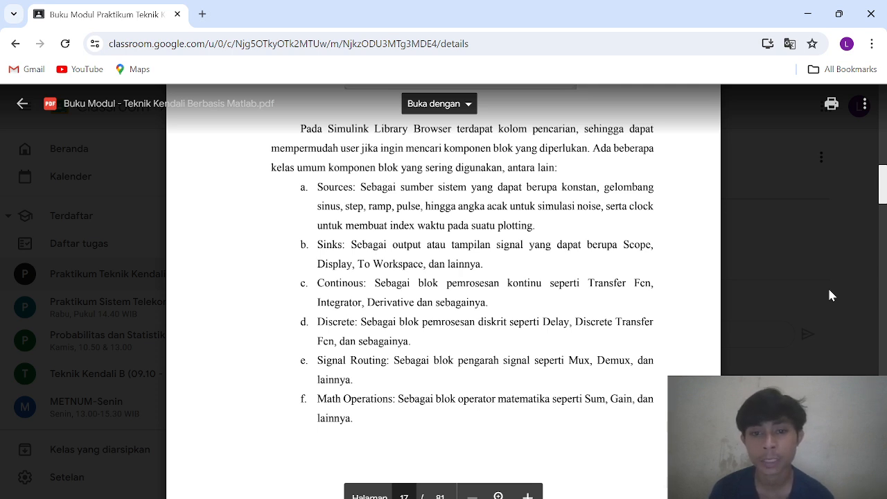
scroll(829, 291, "down", 1)
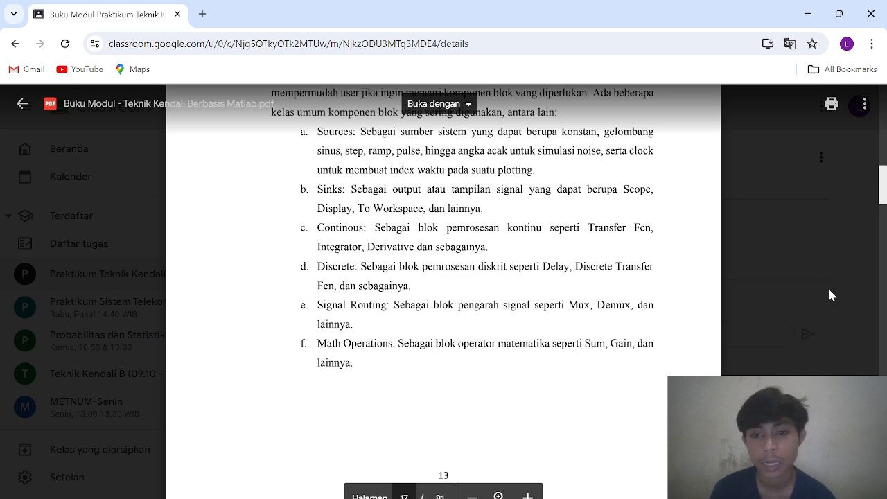
scroll(831, 296, "down", 1)
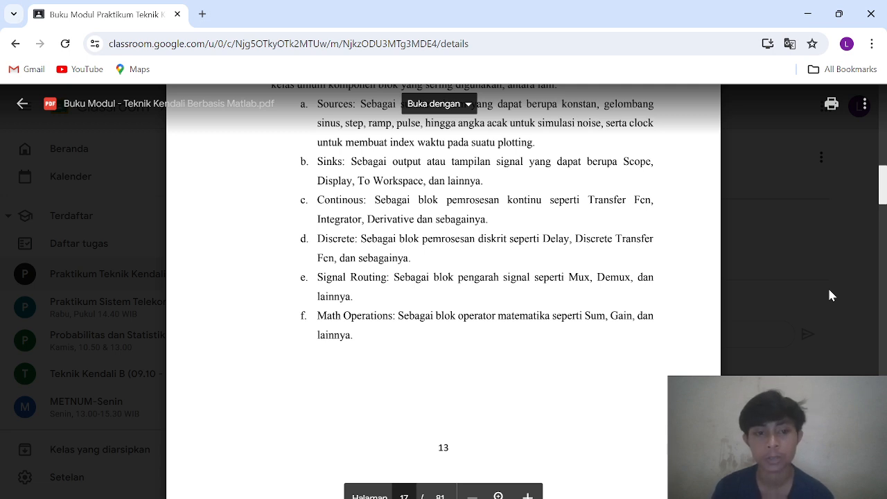
Read the start of section 2.3 in the module, covering the Constant, Step and Ramp blocks.
scroll(832, 296, "down", 10)
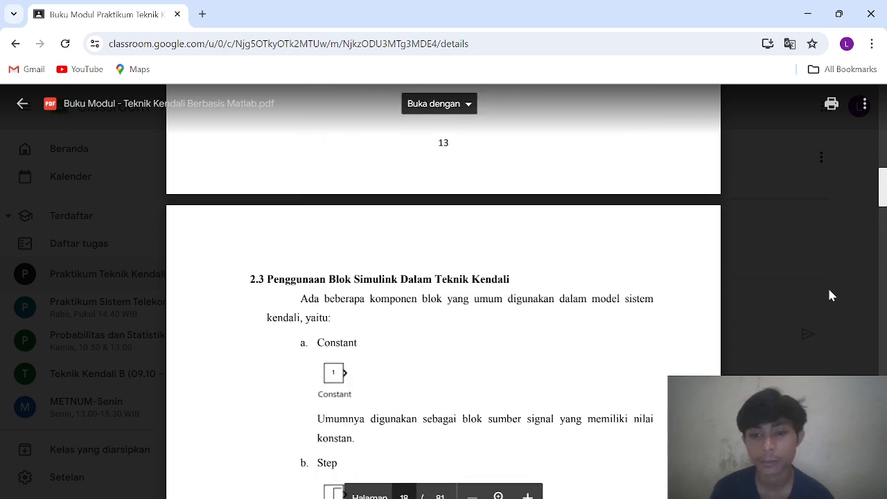
scroll(832, 296, "down", 1)
scroll(832, 296, "down", 1)
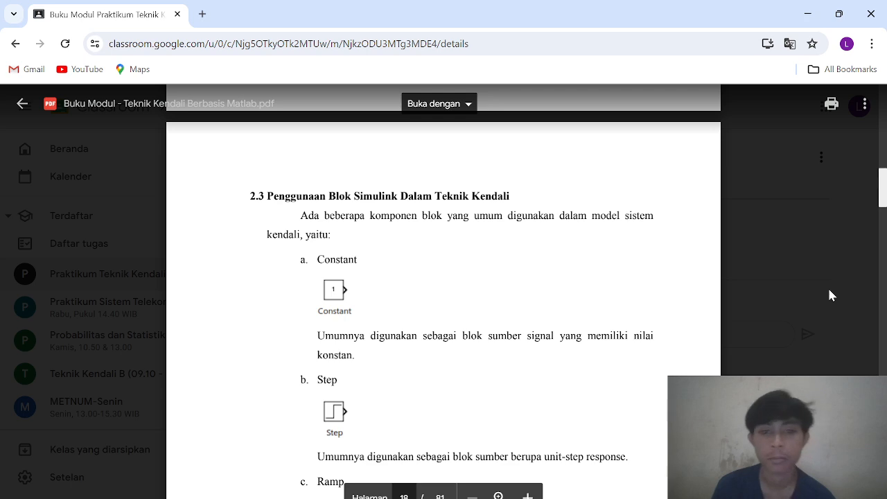
scroll(831, 295, "down", 2)
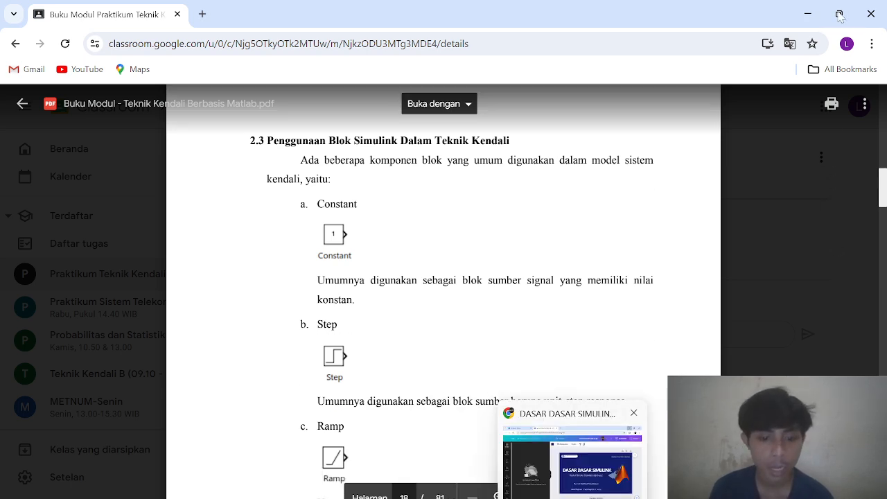
Tile the Chrome module and the untitled model window side by side, and move the Library Browser over the model window.
left_click(862, 54)
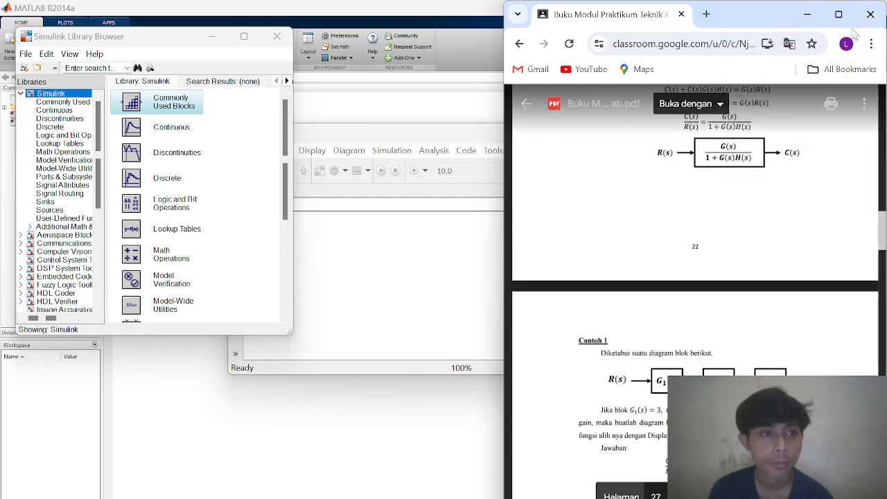
left_click(840, 16)
mouse_move(839, 15)
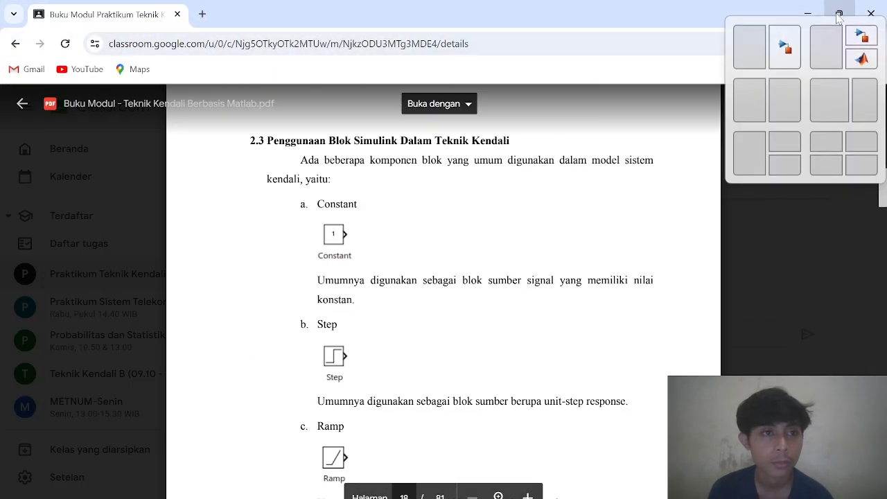
left_click(747, 53)
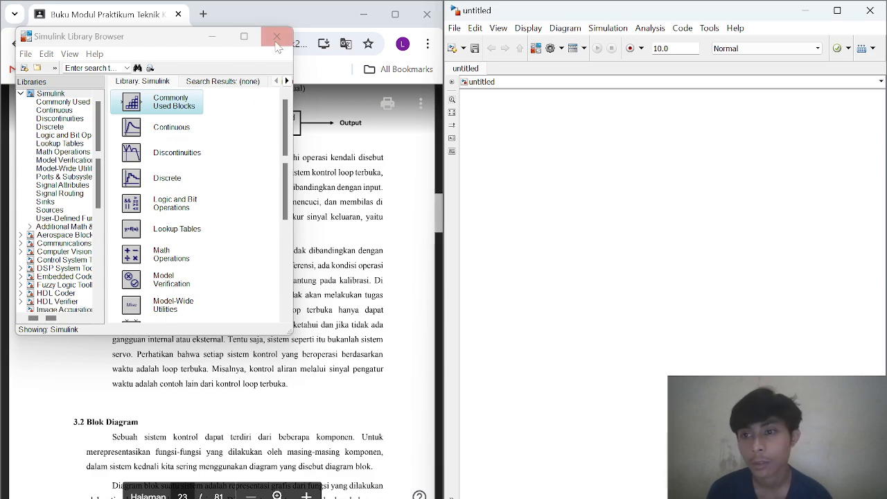
left_click_drag(179, 45, 662, 36)
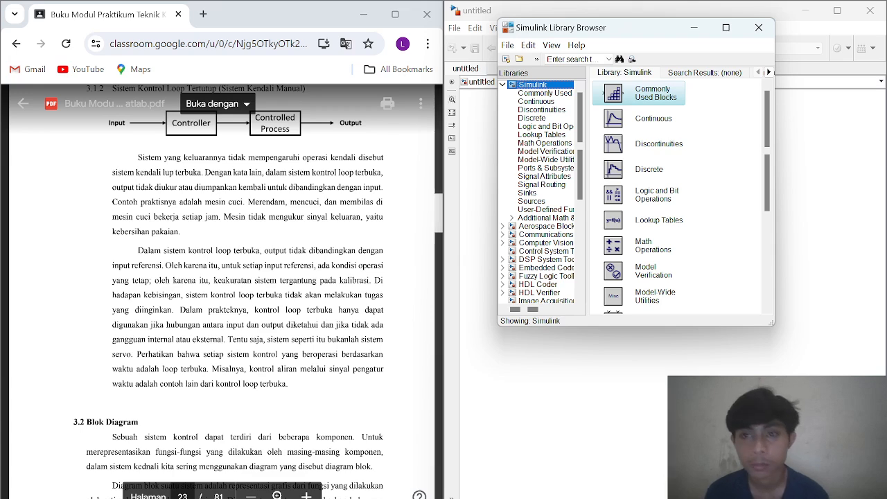
Go back through the module to the start of section 2.3, where the Constant, Step, Ramp and Sine Wave blocks are described.
left_click(439, 233)
key("Down")
key("Down")
key("Down")
key("Down")
key("Up")
key("Up")
key("Up")
key("Up")
key("Up")
key("Up")
key("Up")
key("Up")
key("Up")
key("Up")
key("Up")
key("Up")
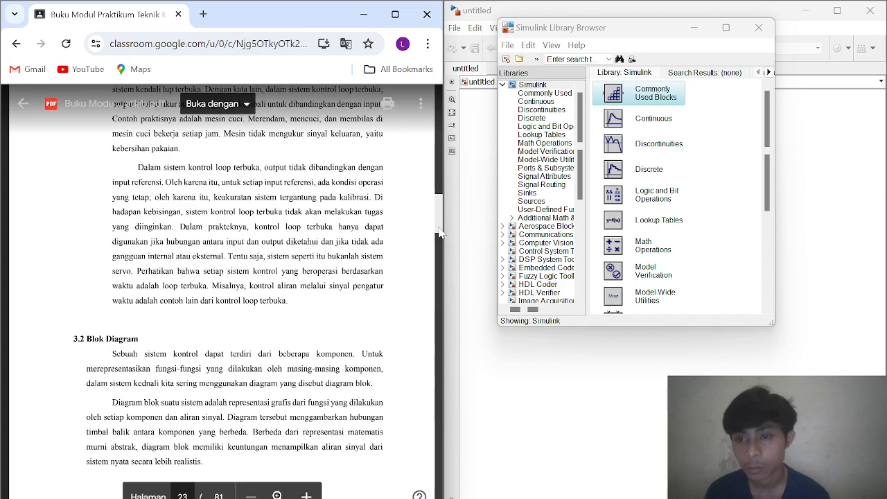
key("Up")
key("Up")
key("Up")
key("Up")
key("Up")
key("Up")
key("Up")
key("Up")
key("Up")
key("Up")
key("Up")
key("Up")
key("Up")
key("Up")
key("Up")
key("Up")
key("Up")
key("Up")
key("Up")
key("Up")
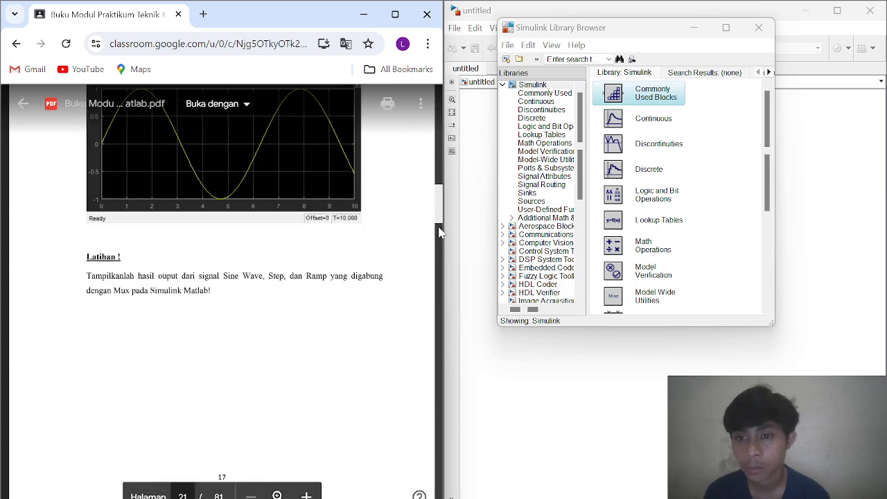
key("Up")
key("Up")
key("Up")
key("Up")
key("Up")
key("Up")
key("Up")
key("Up")
key("Up")
key("Up")
key("Up")
key("Up")
key("Up")
key("Up")
key("Up")
key("Up")
key("Up")
key("Up")
key("Up")
key("Up")
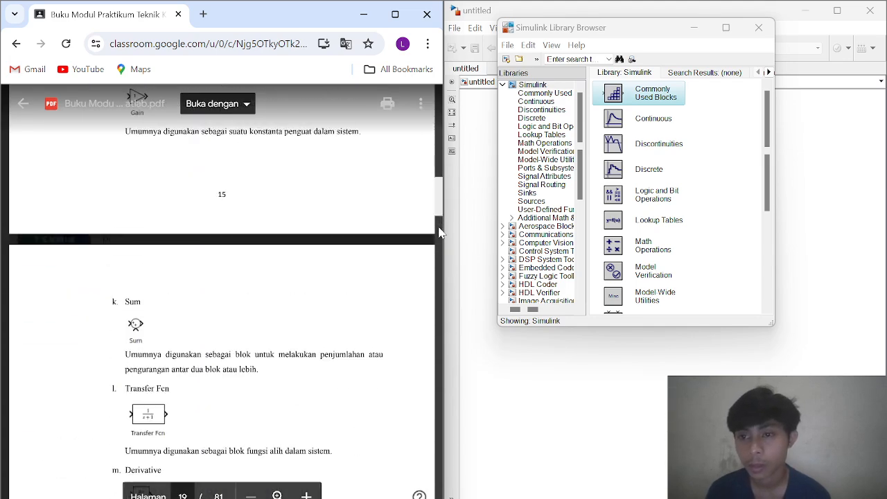
key("Up")
key("Up")
key("Up")
key("Up")
key("Up")
key("Up")
key("Up")
key("Up")
key("Up")
key("Up")
key("Up")
key("Up")
key("Up")
key("Up")
key("Up")
key("Up")
key("Up")
key("Up")
key("Up")
key("Up")
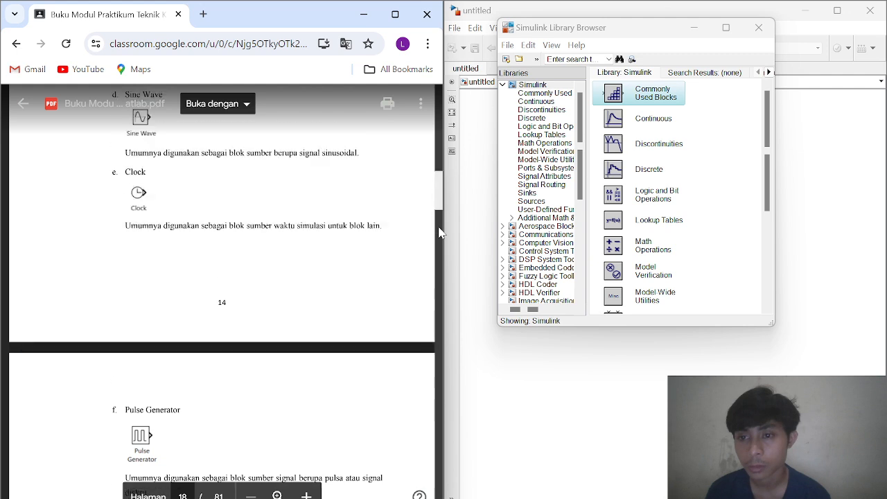
key("Up")
key("Up")
key("Up")
key("Up")
key("Up")
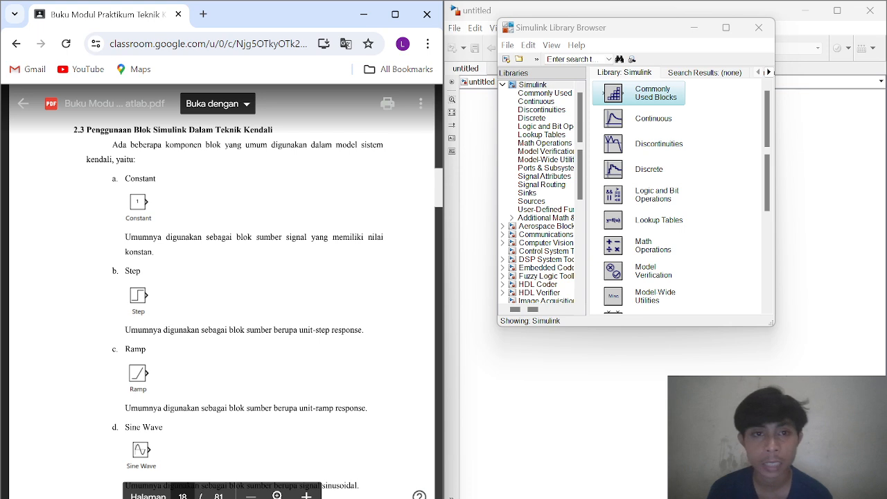
Search the Simulink Library Browser for the block "constant".
left_click(575, 59)
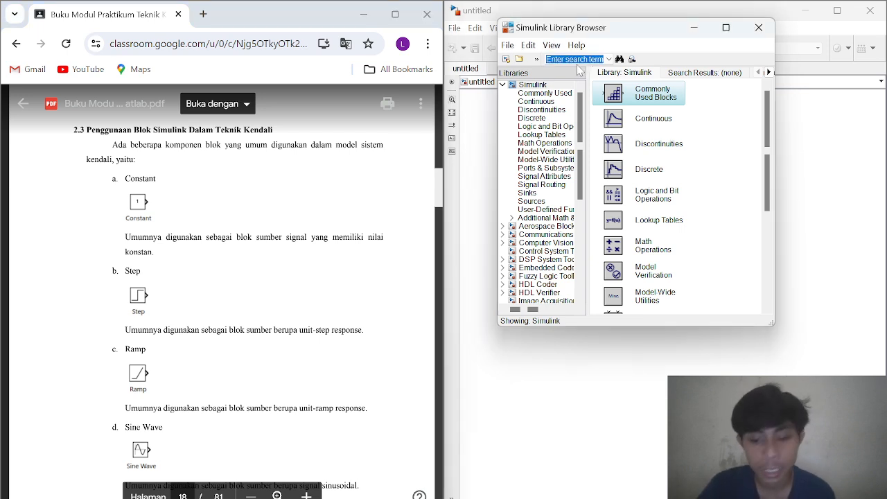
type("con")
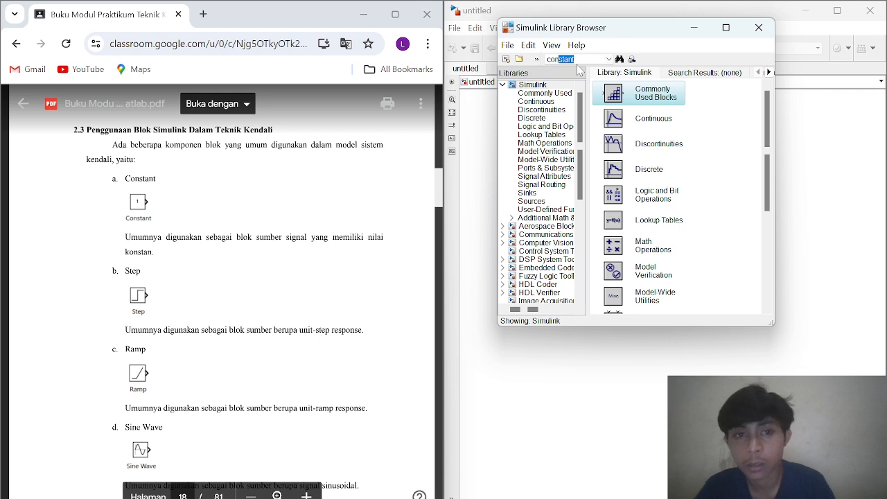
type("stant")
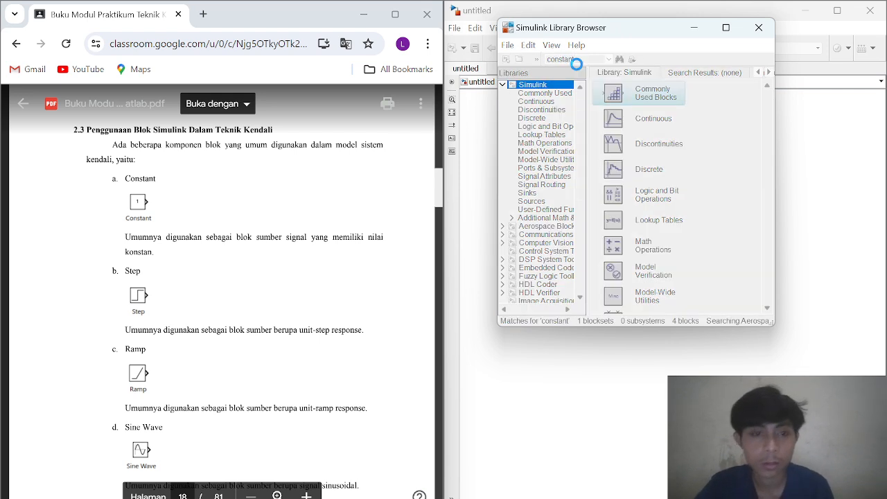
key("Return")
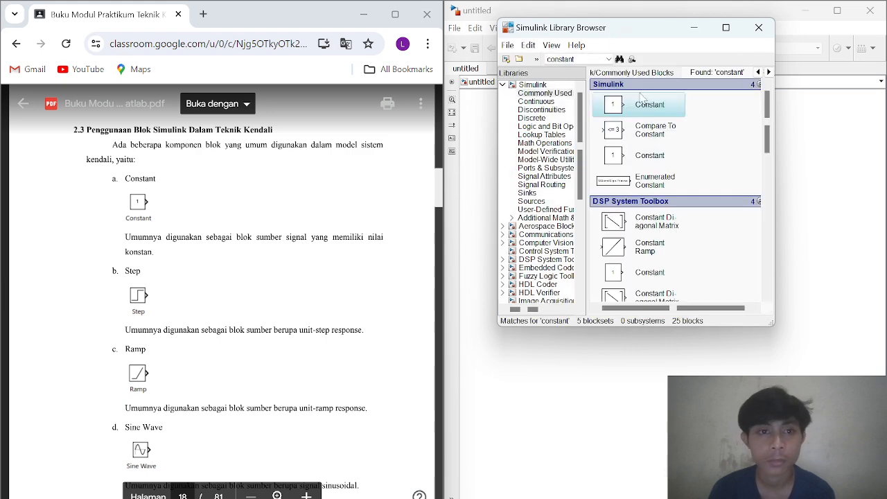
Move the Library Browser lower over the model window and search it for "step".
left_click_drag(617, 32, 621, 108)
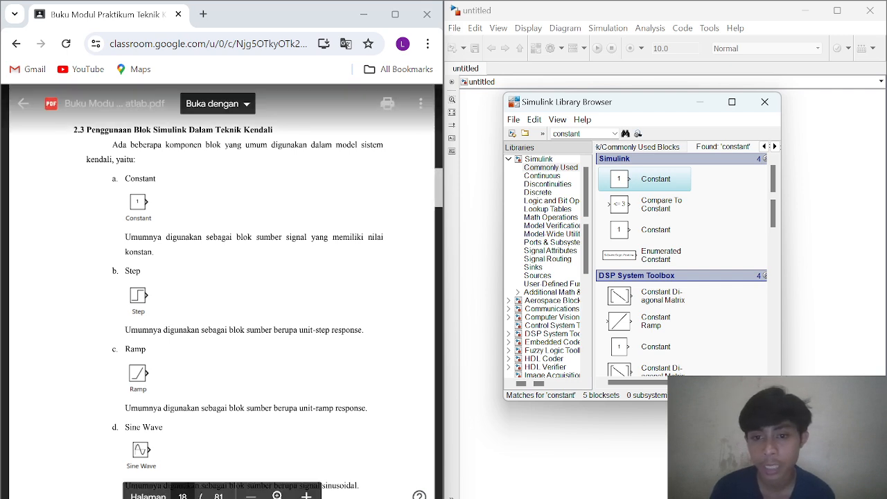
double_click(567, 134)
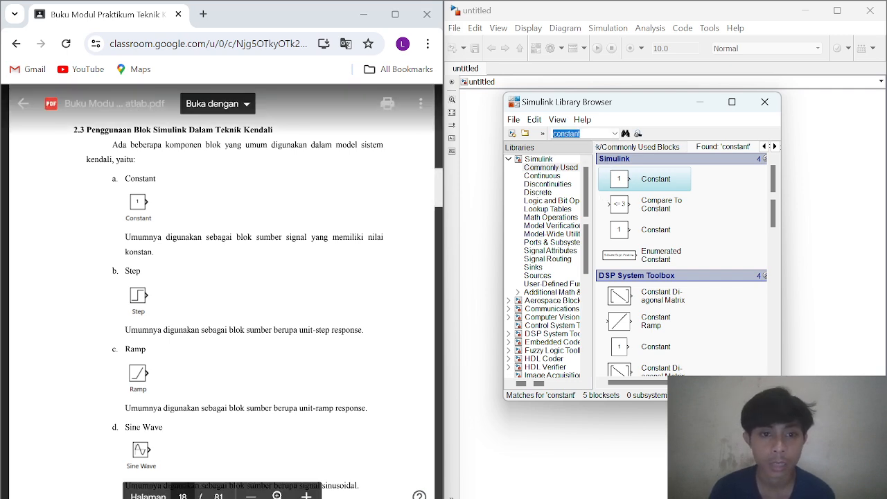
type("step")
key("Return")
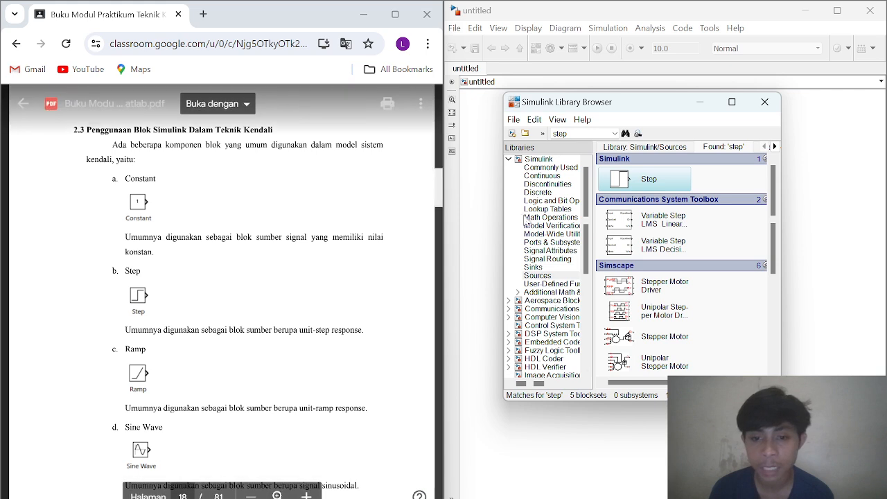
Replace the Library Browser search term with "ramp" and run the search.
double_click(560, 134)
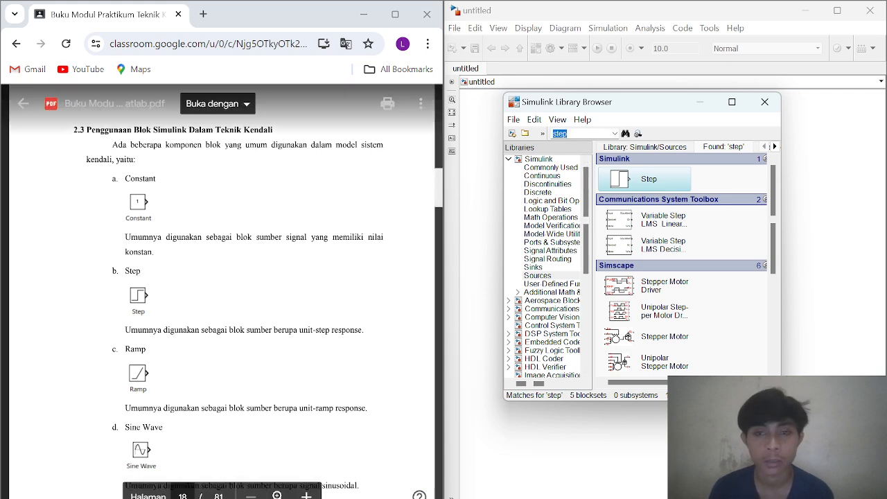
type("ramp")
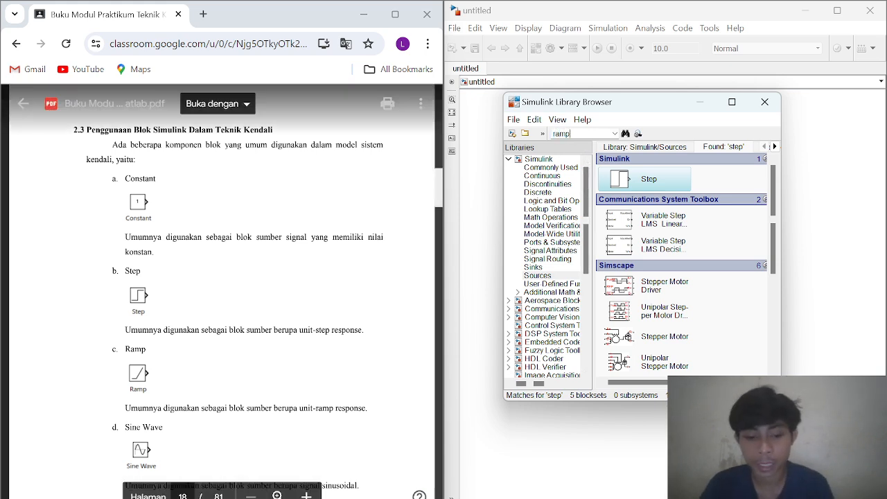
key("Return")
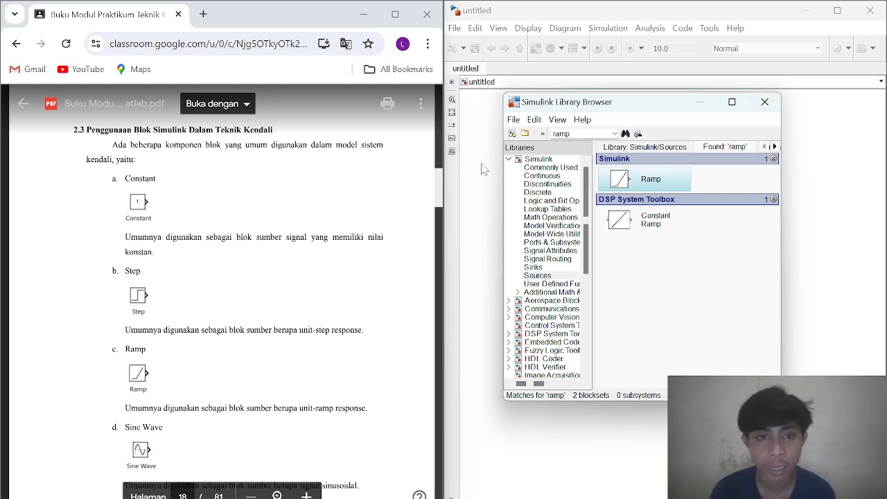
Bring the module's Sine Wave and Clock entries into view and search the Library Browser for "sine wave".
left_click(438, 205)
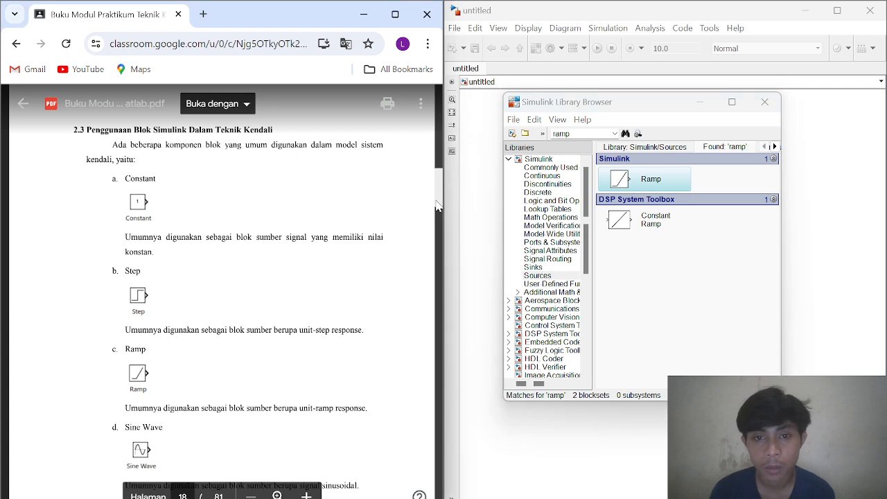
scroll(437, 206, "down", 1)
scroll(437, 206, "down", 3)
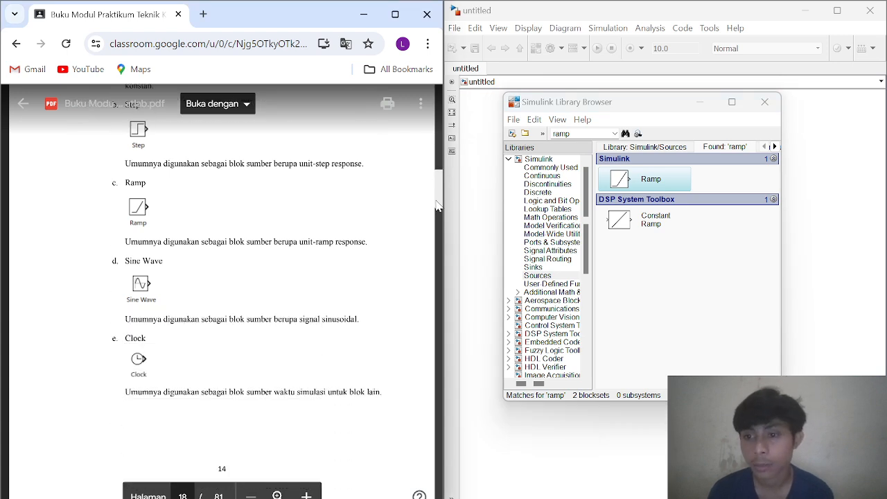
left_click(563, 133)
type("s")
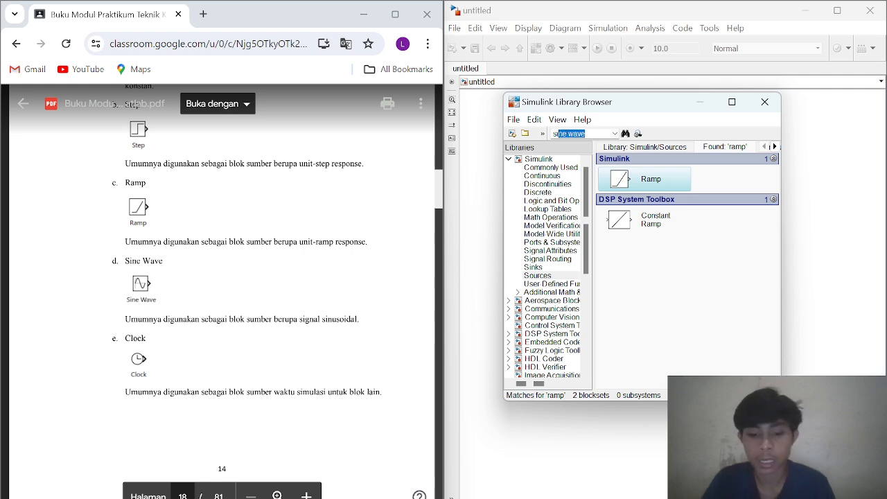
type("ine")
key("Return")
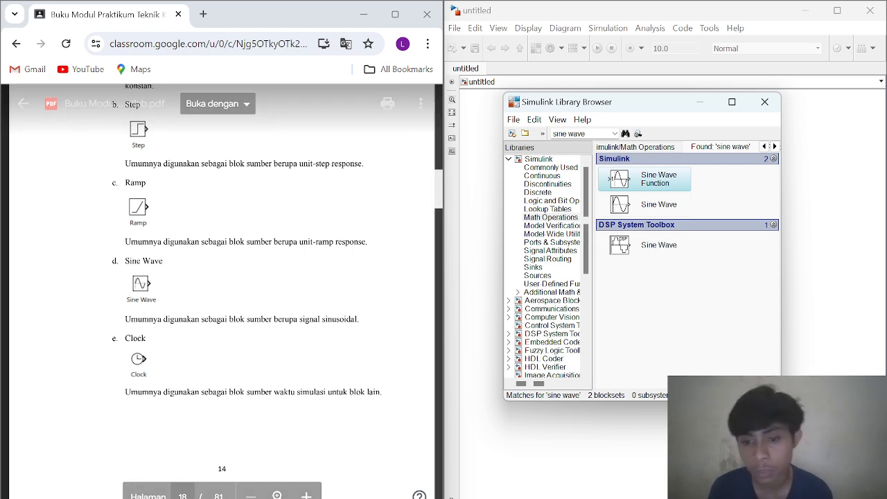
Search the Library Browser for the block "clock".
triple_click(575, 133)
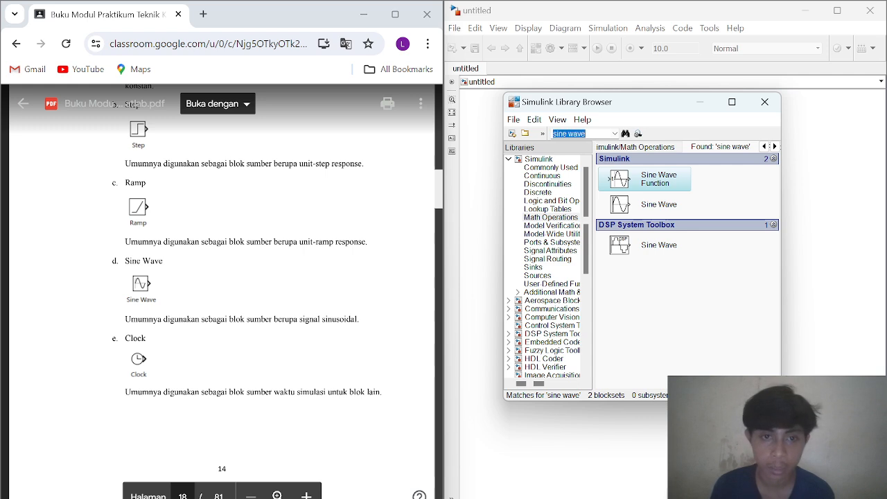
type("clock")
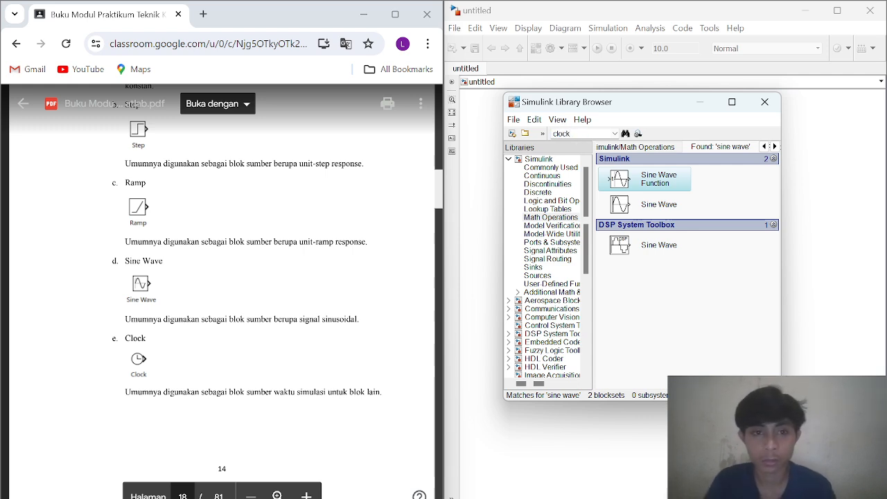
key("Return")
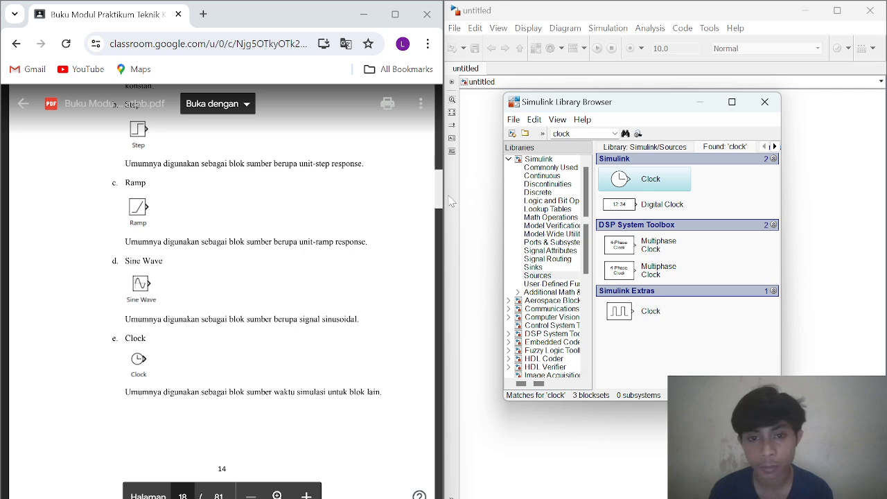
Advance the module to the Pulse Generator entry and search the Library Browser for "pulse generator".
left_click_drag(438, 195, 438, 198)
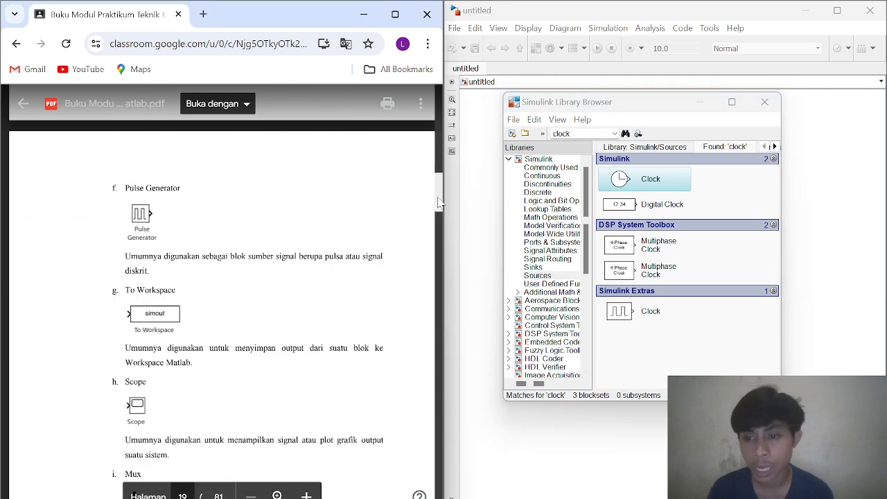
scroll(438, 201, "down", 1)
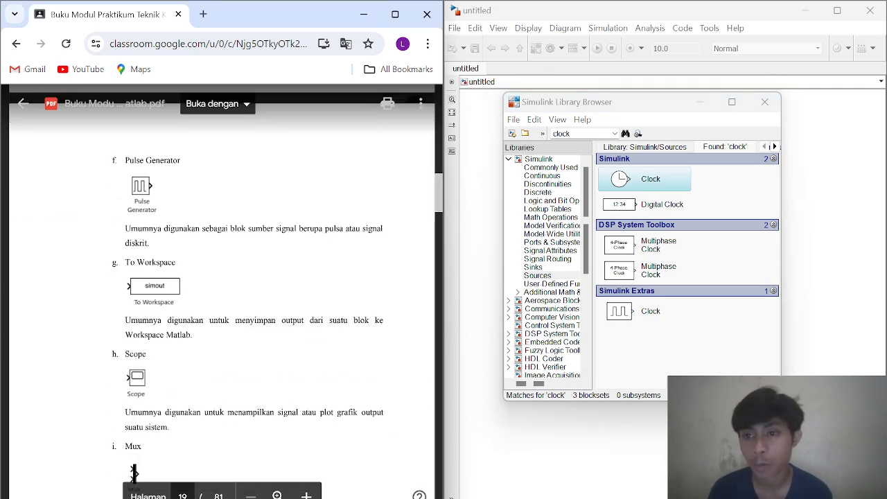
double_click(563, 133)
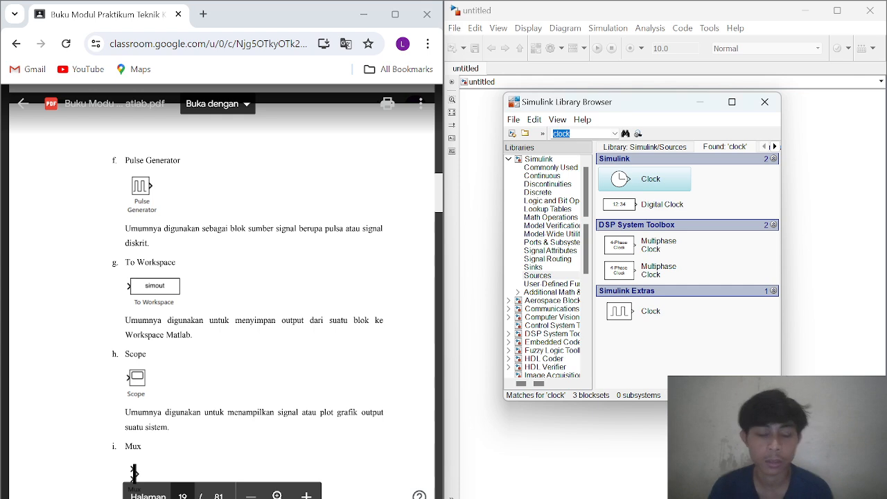
type("pulse generator")
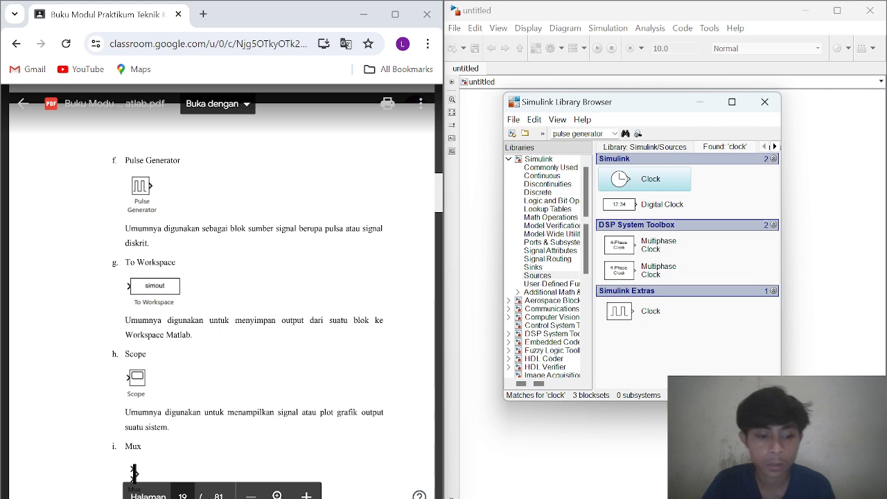
key("Return")
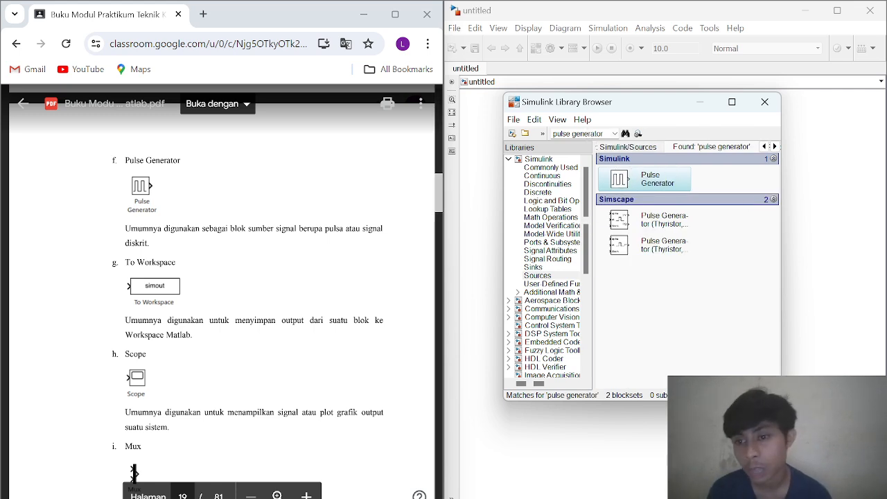
Search the Library Browser for the "to workspace" block.
left_click(579, 134)
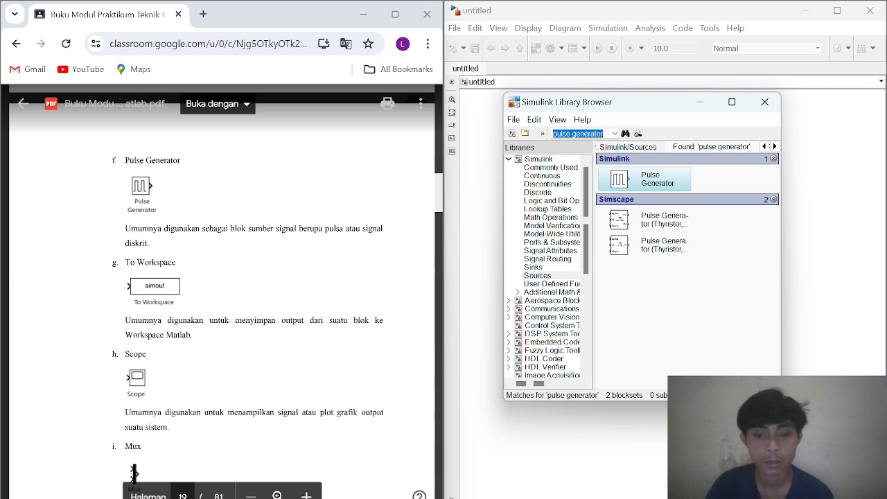
type("to workspace")
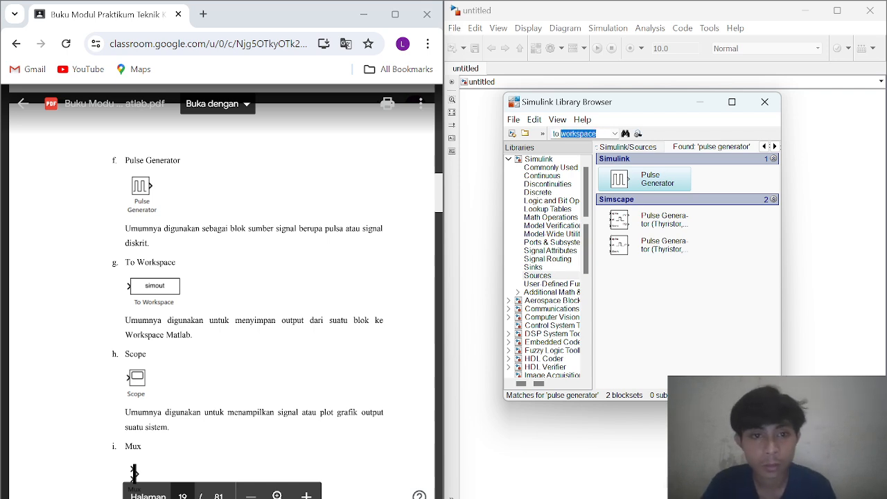
key("Return")
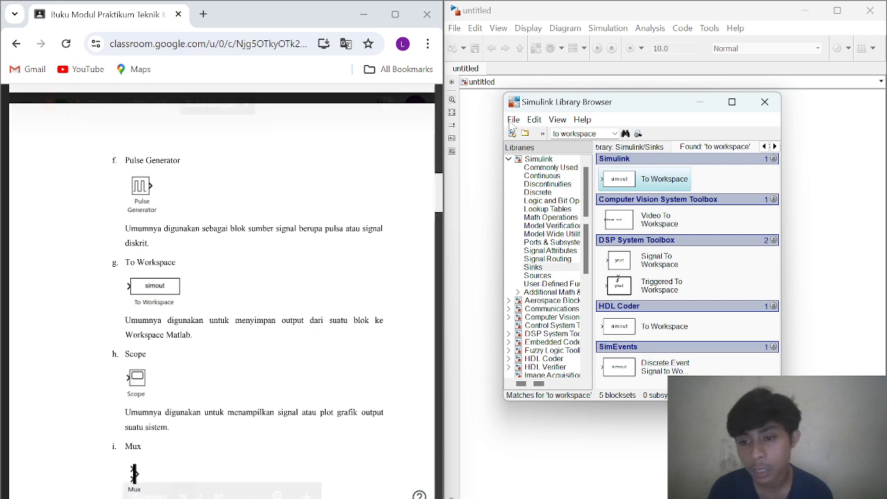
Search the Library Browser for the "scope" block.
left_click(575, 134)
type("scope")
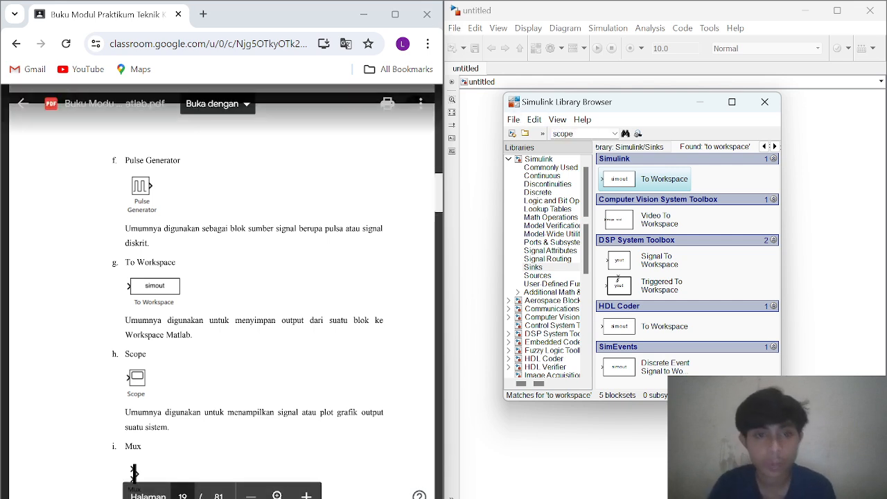
key("Return")
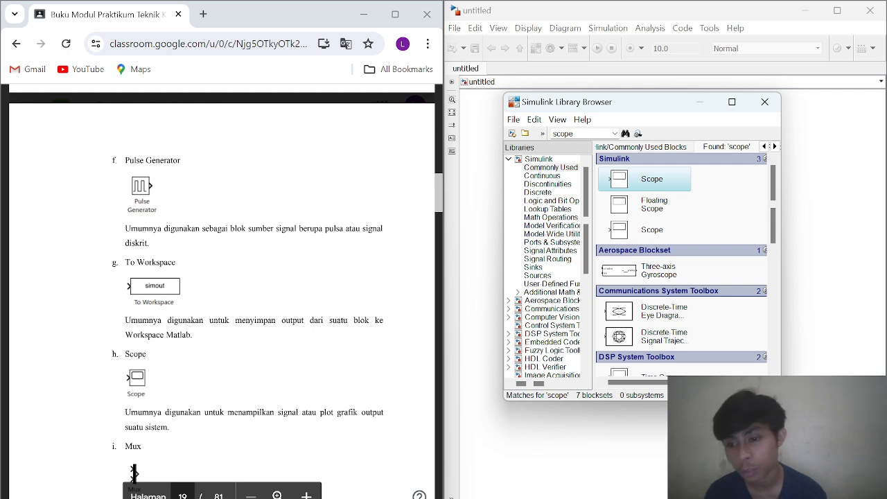
Advance the module to the Mux and Gain entries, search the Library Browser for "mux" and select the first Mux block.
left_click(438, 195)
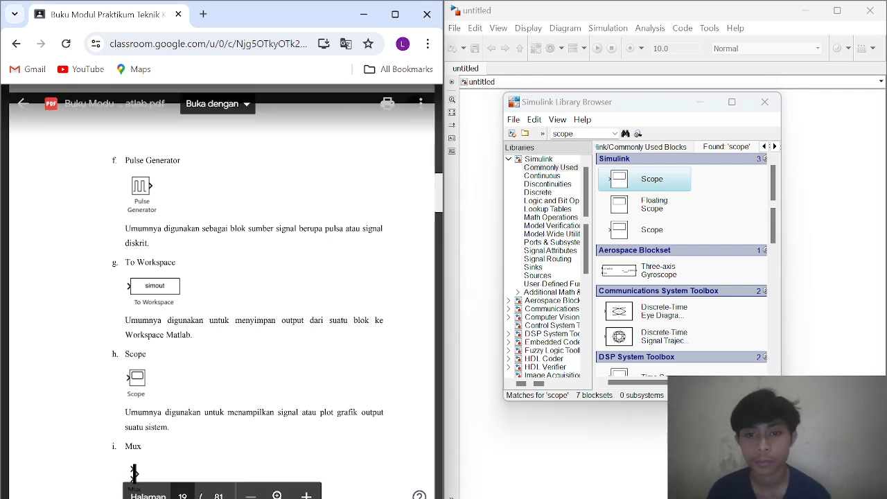
scroll(222, 291, "down", 3)
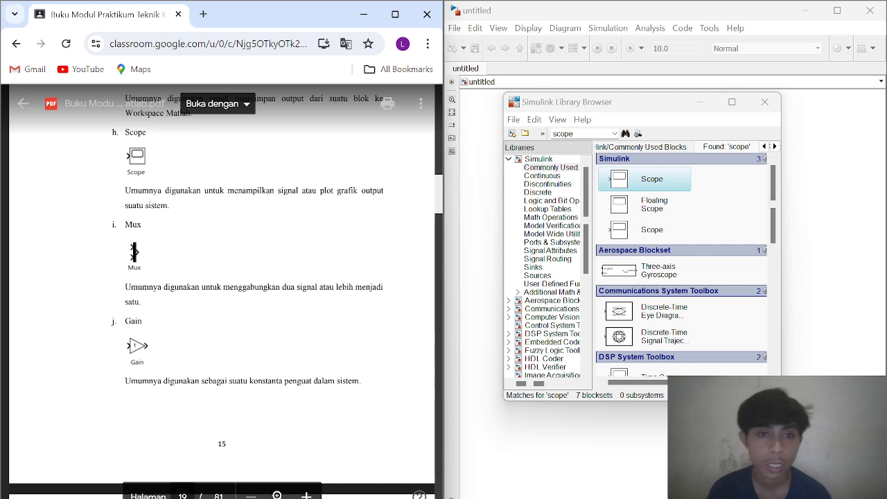
double_click(565, 134)
type("mux")
key("Return")
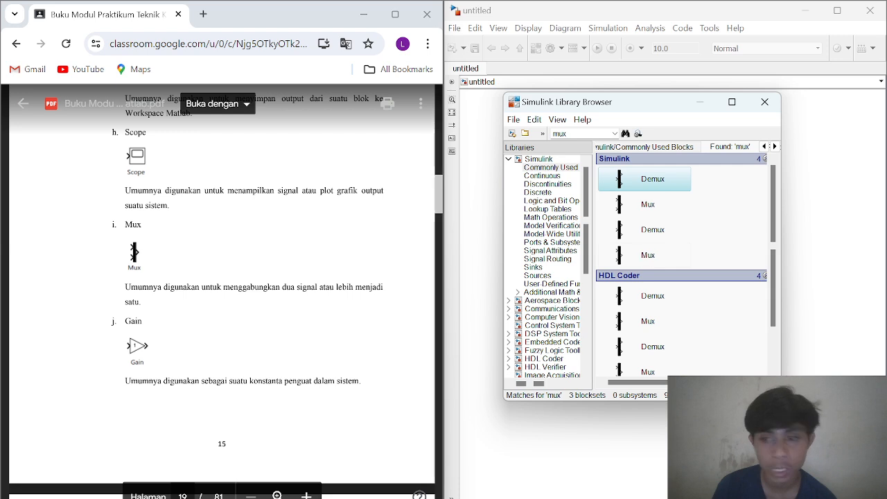
left_click(636, 208)
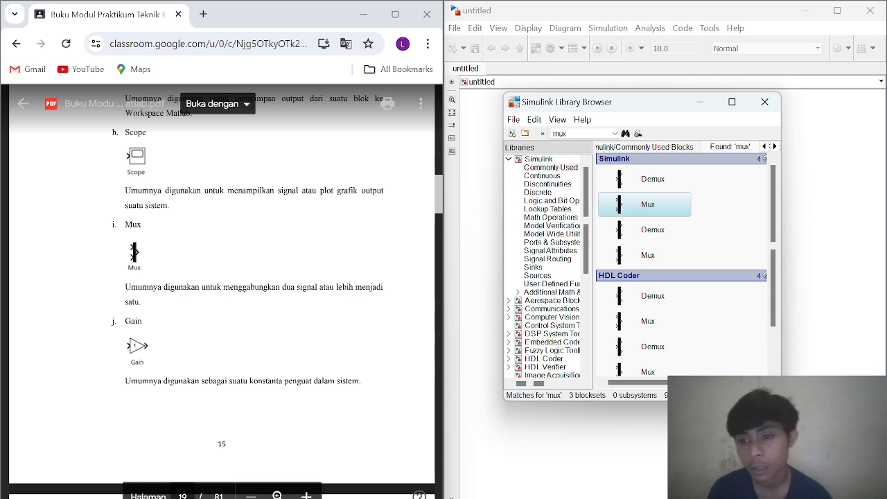
Search the Library Browser for the "gain" block.
double_click(560, 134)
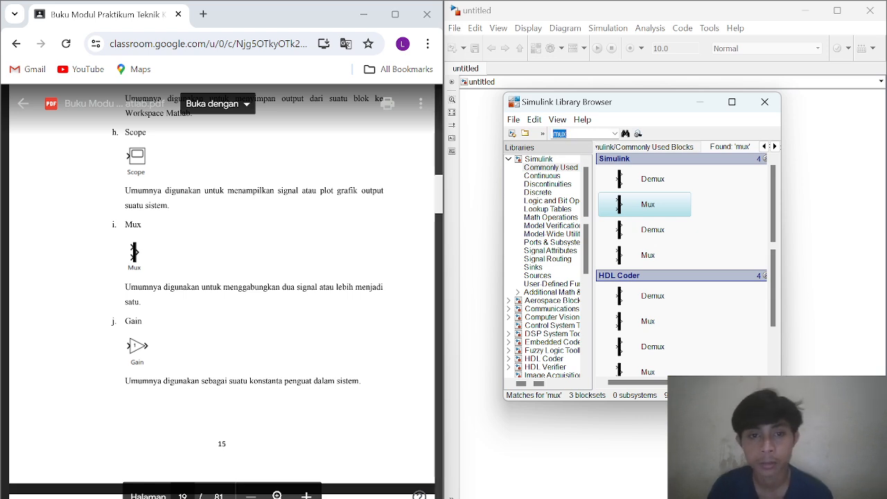
type("gain")
key("Return")
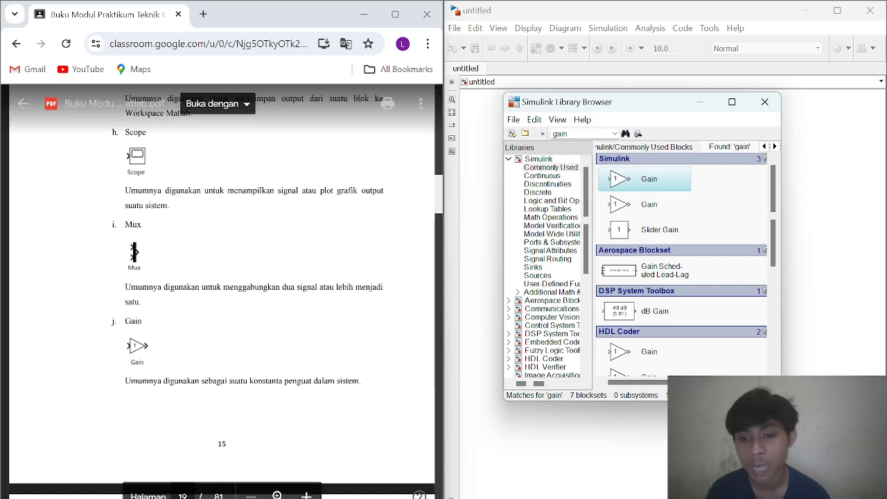
Advance the module to the Sum entry on its next page and search the Library Browser for "sum".
scroll(222, 291, "down", 5)
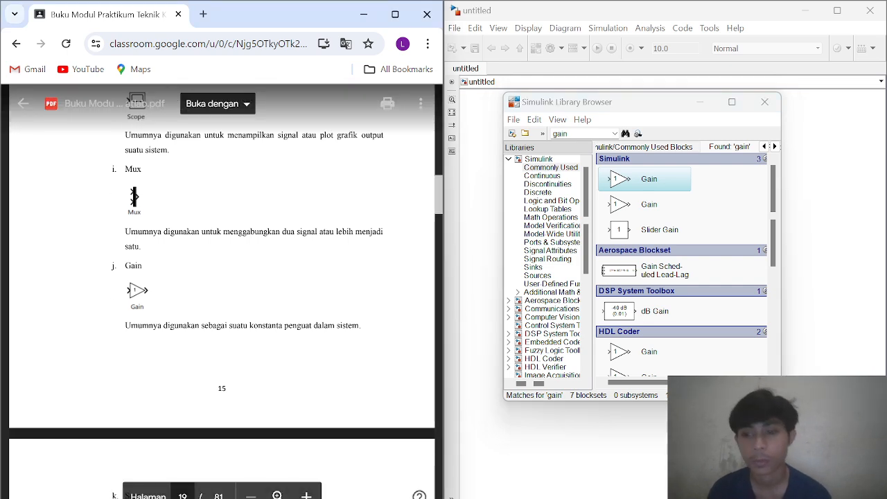
scroll(222, 296, "down", 1)
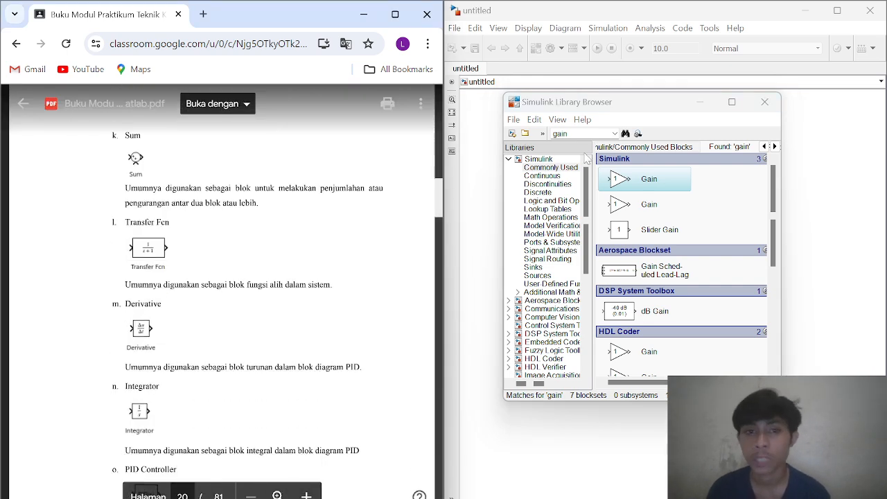
type("sum")
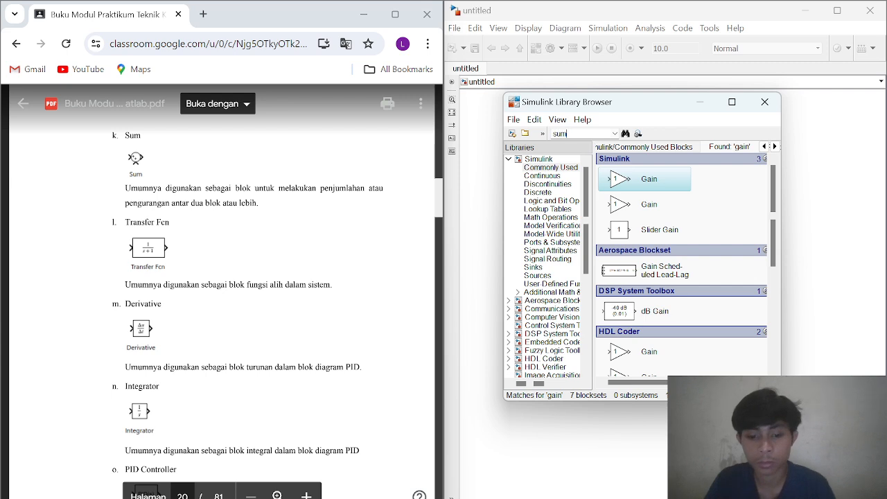
key("Return")
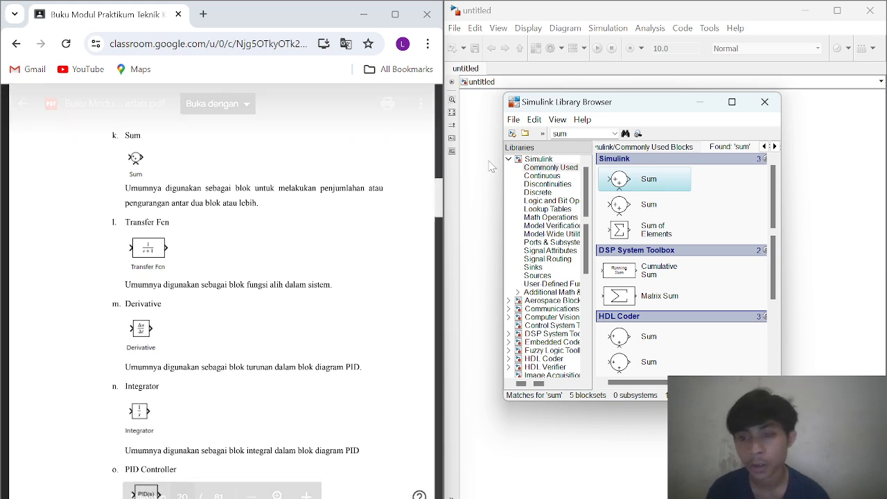
Search the Library Browser for "transfer fcn" and select the plain continuous Transfer Fcn block.
double_click(560, 133)
type("transfer")
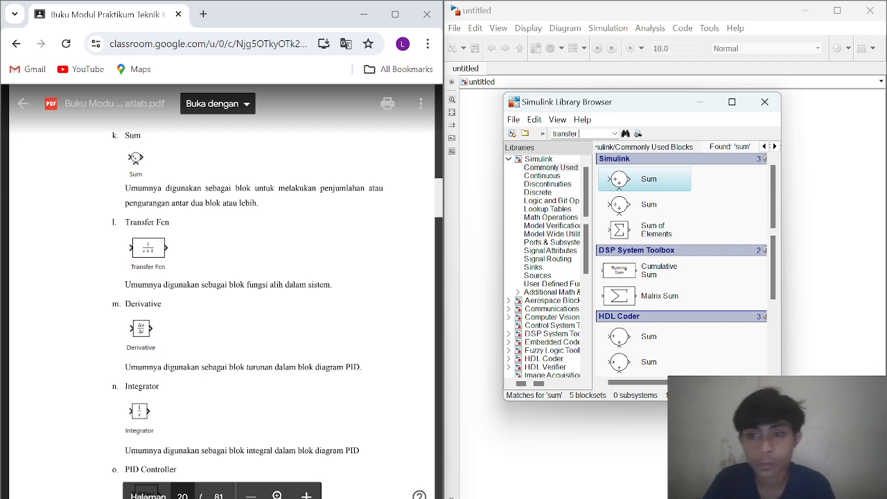
type(" fcn")
key("Return")
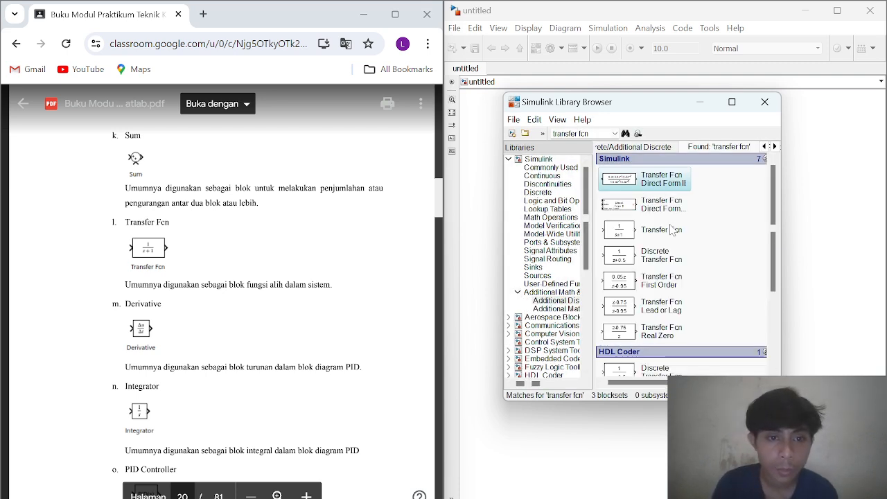
left_click(627, 231)
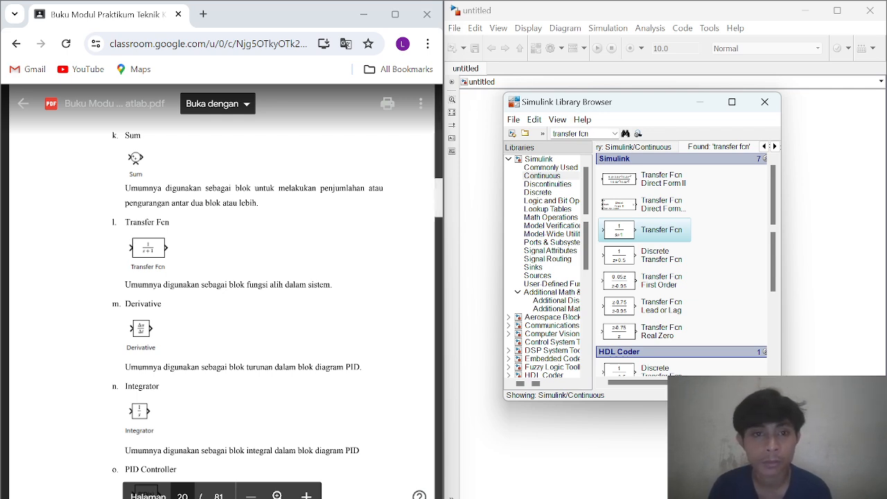
left_click(586, 133)
type("d")
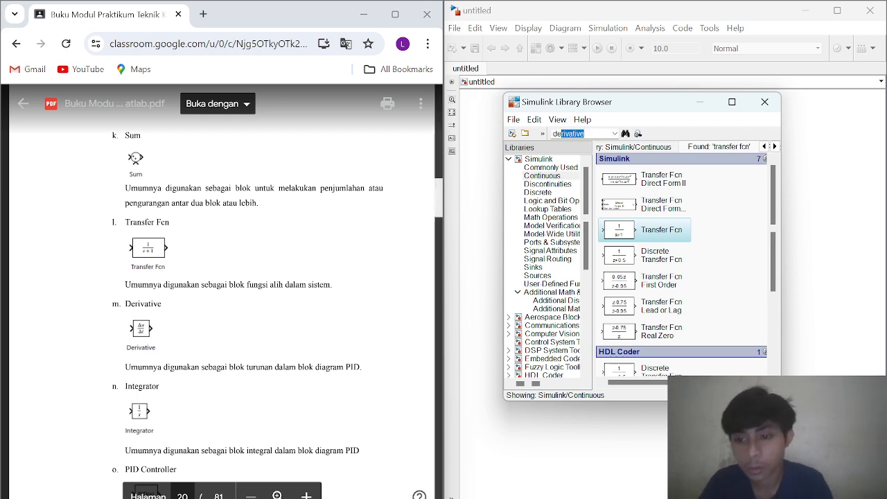
type("erivat")
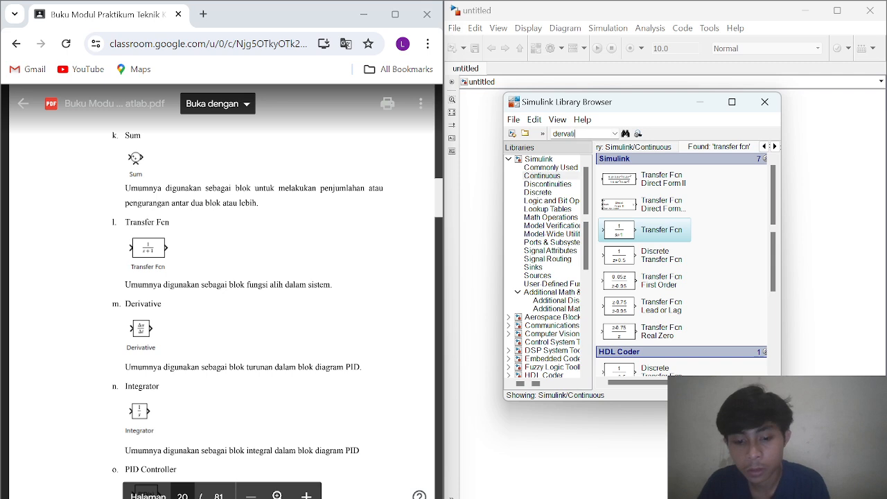
type("ive")
key("Return")
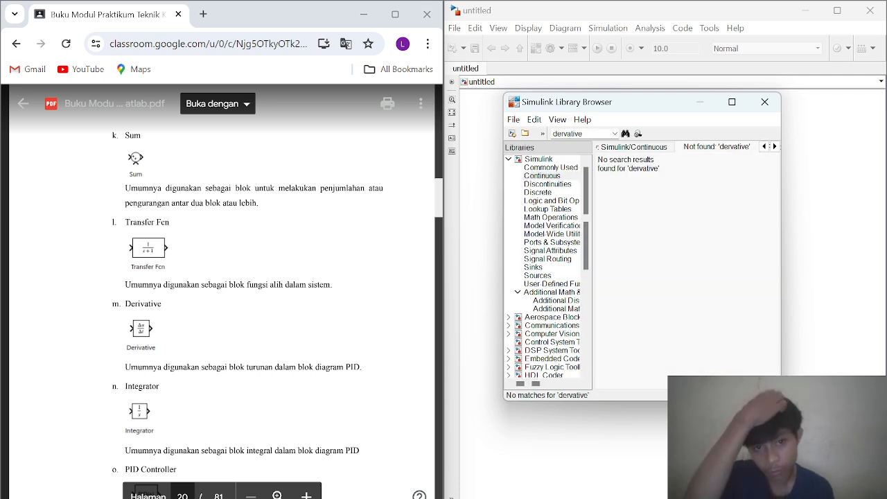
Search the Library Browser for the "derivative" block.
key("ctrl+a")
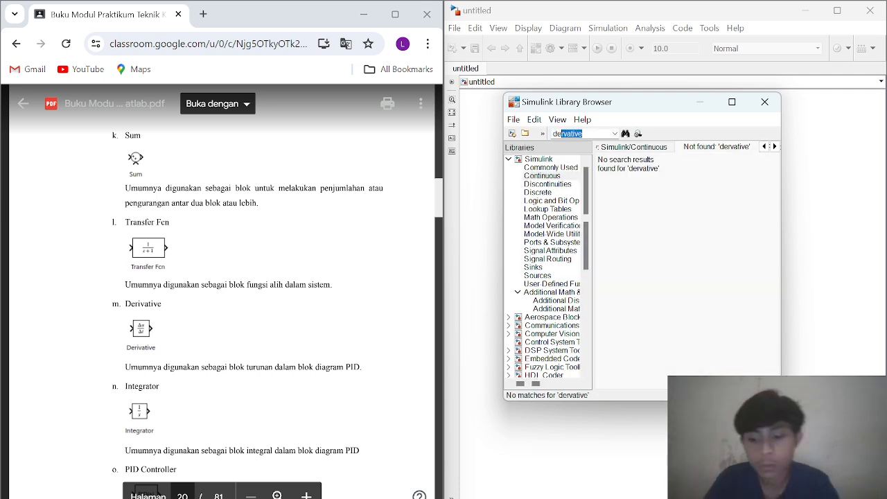
type("deri")
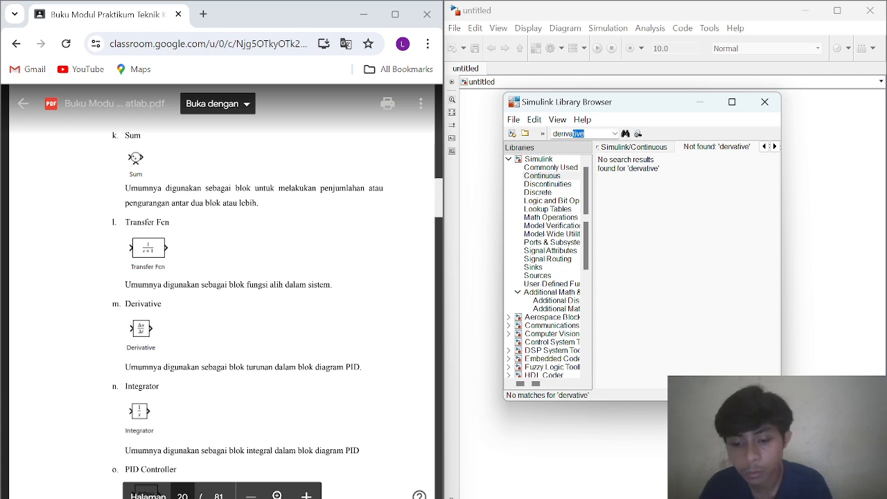
type("vative")
key("Return")
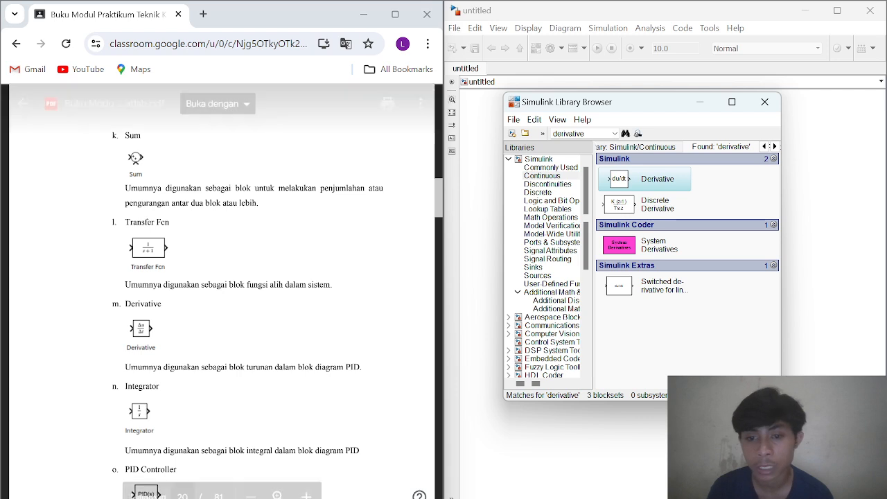
Bring the module's Integrator and PID Controller entries into view, search the Library Browser for "integrator" and select the first Integrator block.
scroll(248, 291, "down", 2)
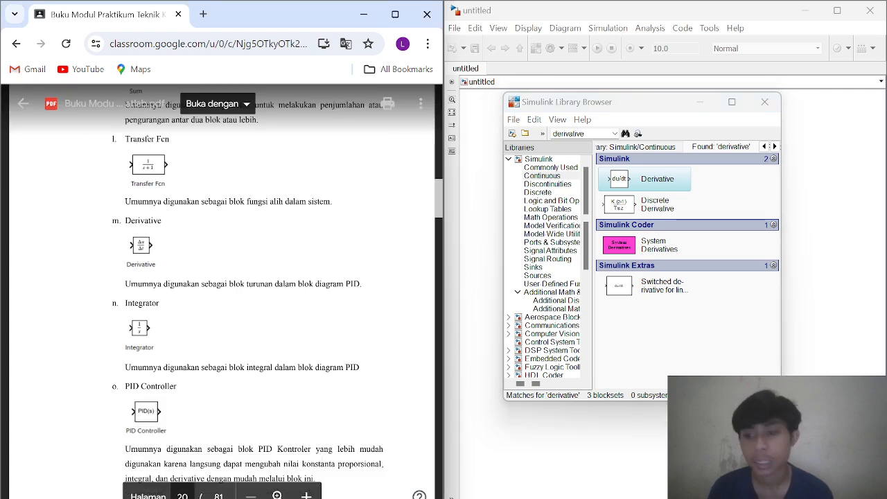
double_click(569, 134)
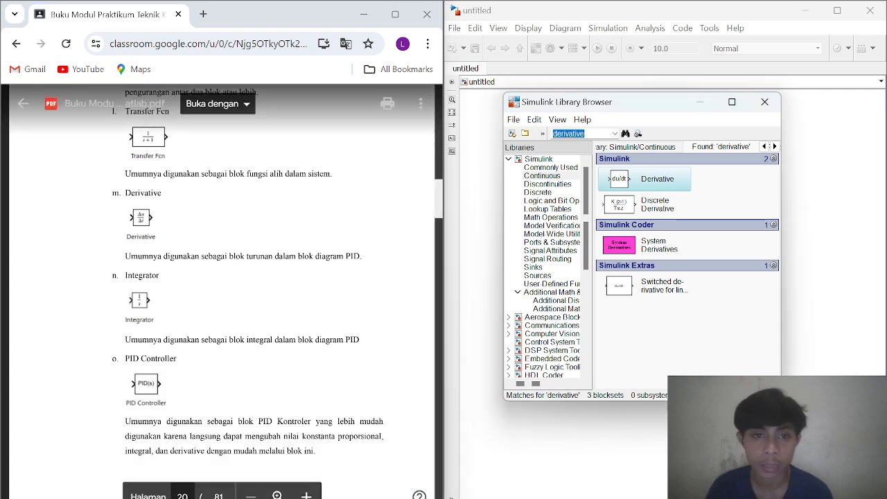
type("integrator")
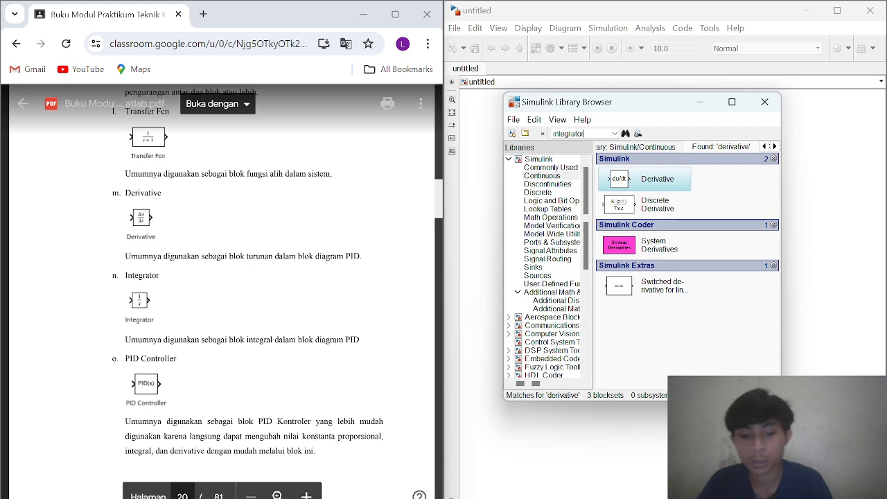
key("Return")
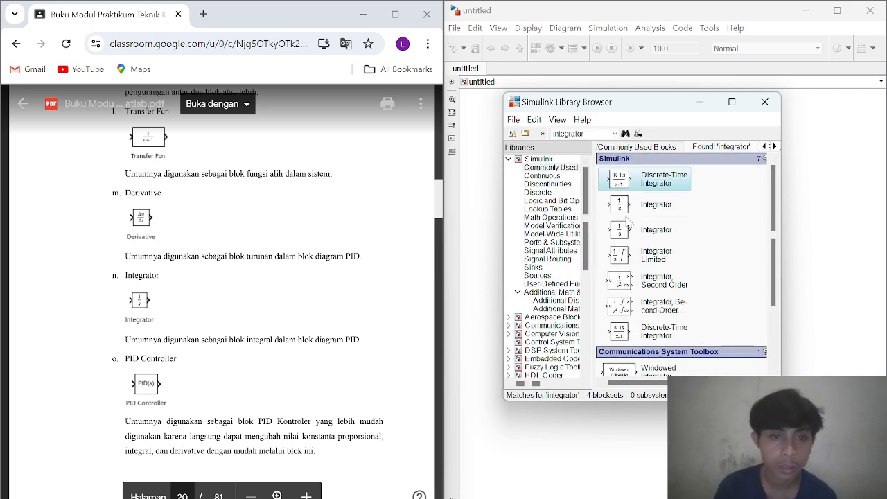
left_click(655, 207)
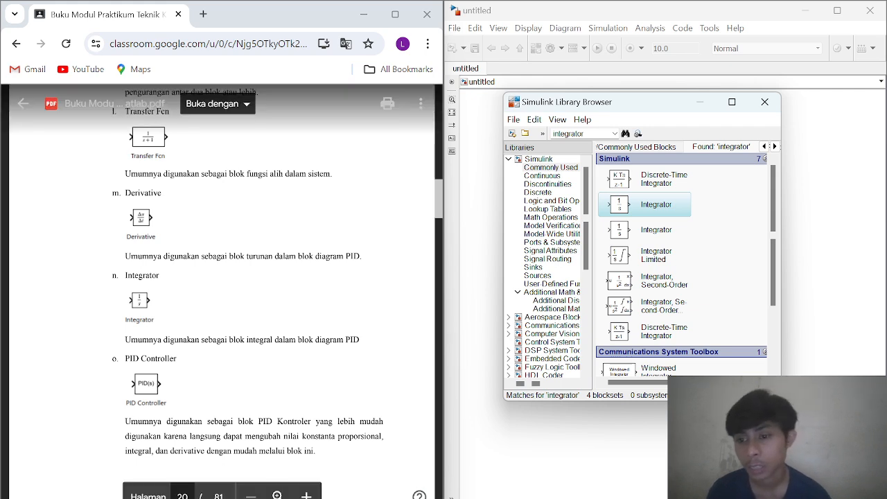
Search the Library Browser for "pid" to locate the PID Controller block.
double_click(562, 134)
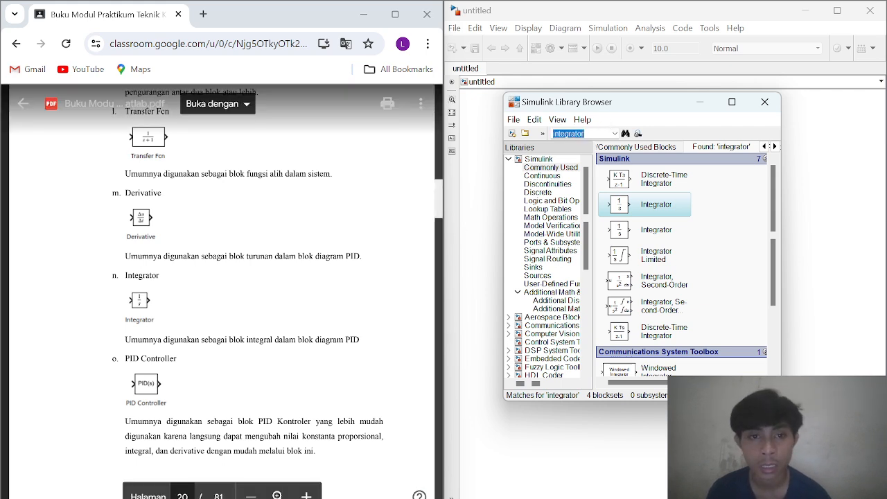
type("pid")
key("Return")
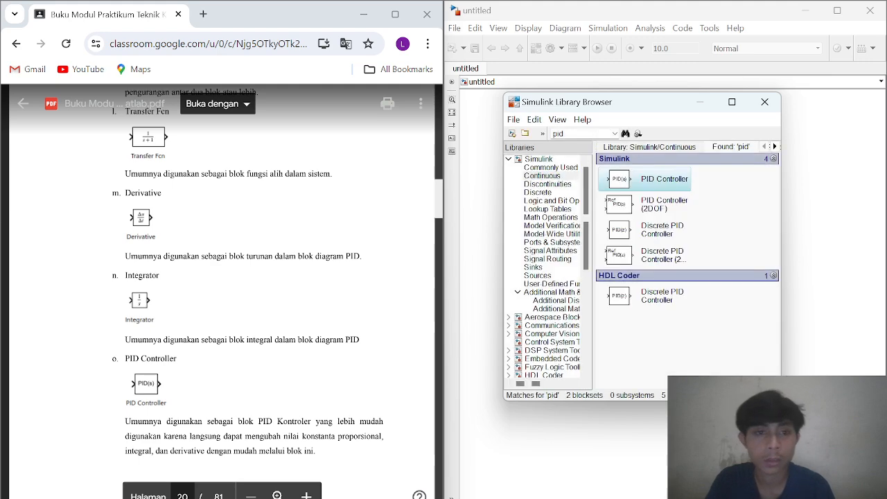
Advance the module past the block list to the Contoh example wiring a Sine Wave to a Scope and the Latihan exercise.
left_click(441, 208)
scroll(442, 208, "down", 3)
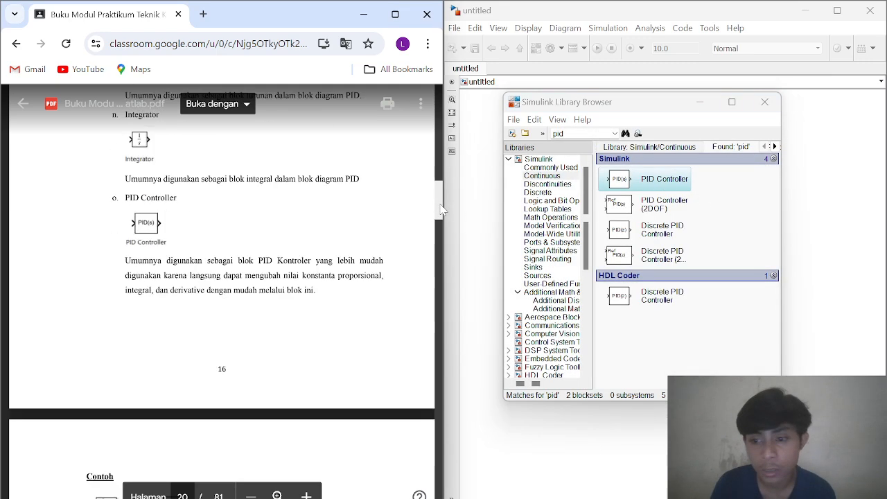
scroll(442, 209, "down", 3)
scroll(441, 209, "up", 3)
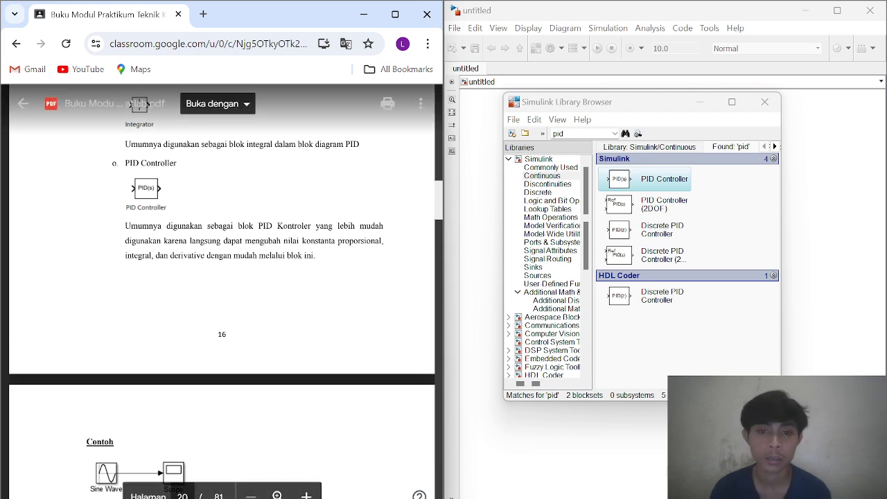
scroll(222, 291, "down", 3)
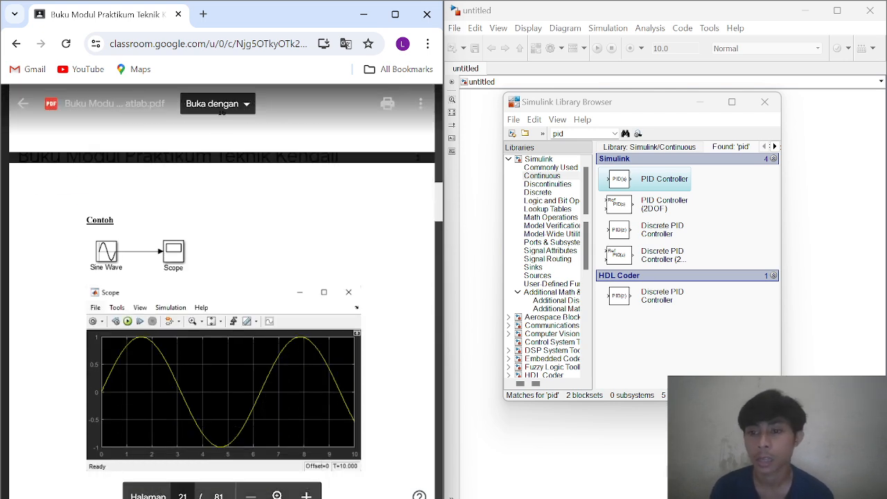
scroll(222, 291, "down", 2)
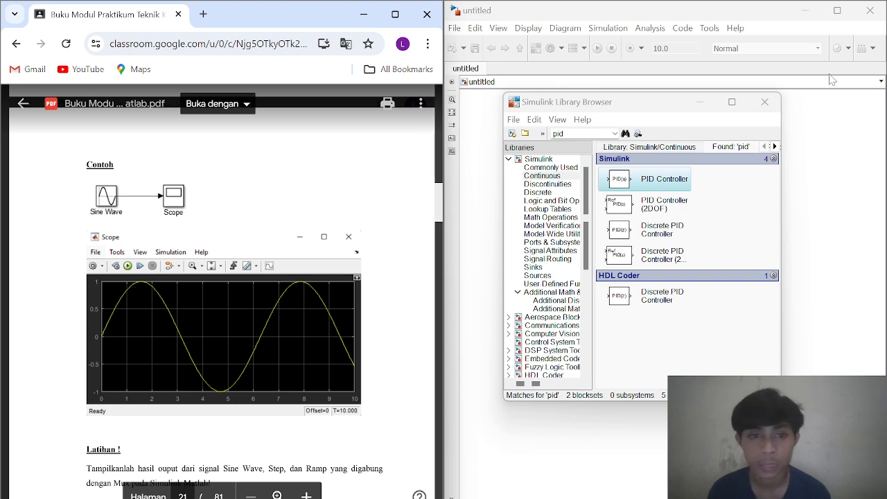
Move the Library Browser lower over the empty model and search it for "sine wave".
left_click(594, 104)
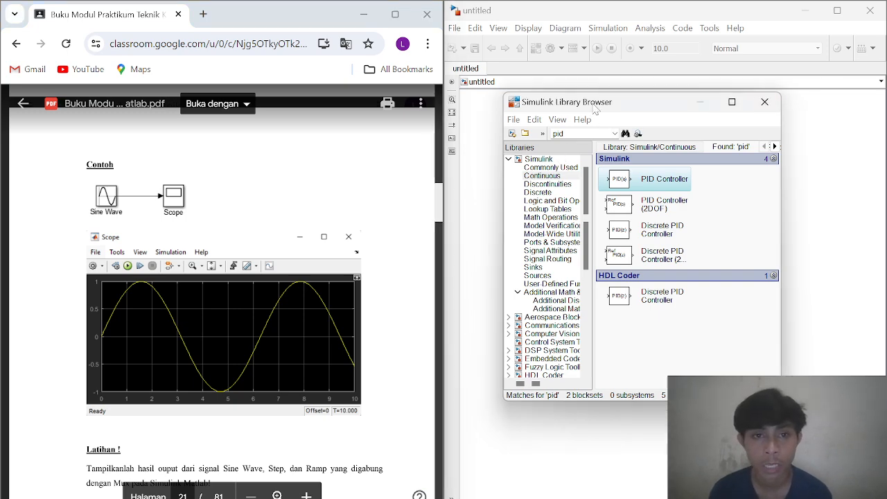
left_click_drag(593, 105, 615, 150)
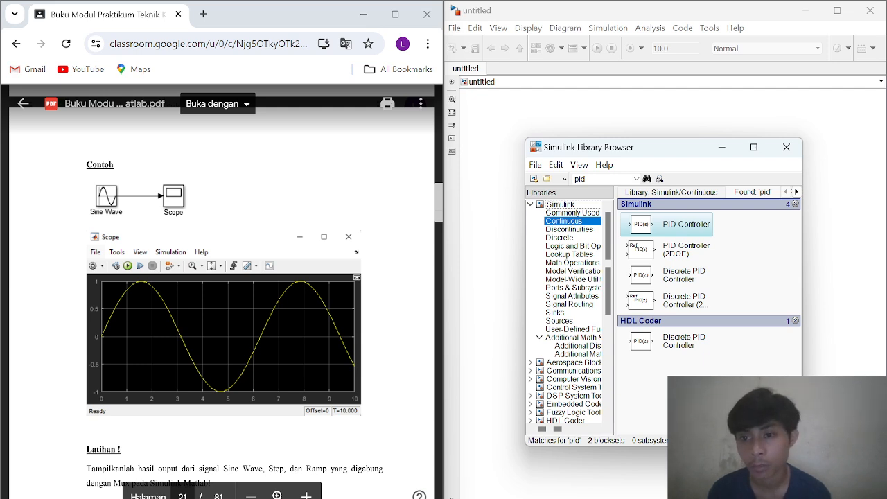
double_click(581, 179)
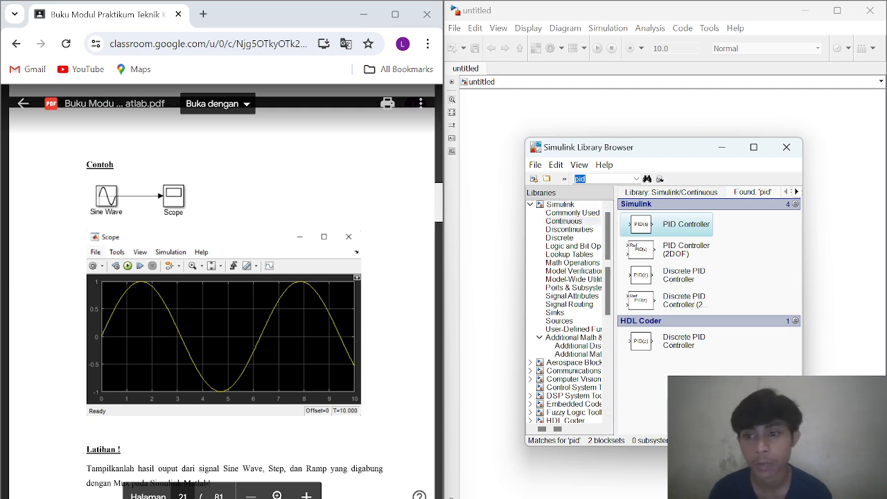
type("sine wave")
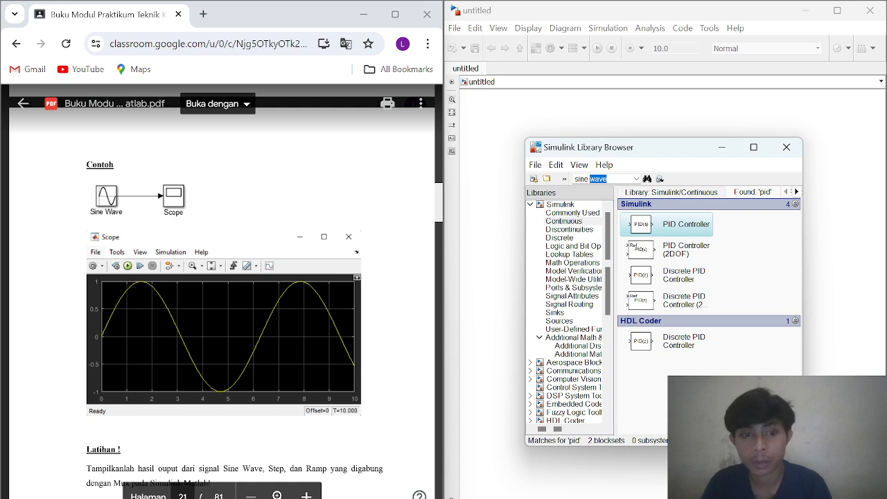
key("Return")
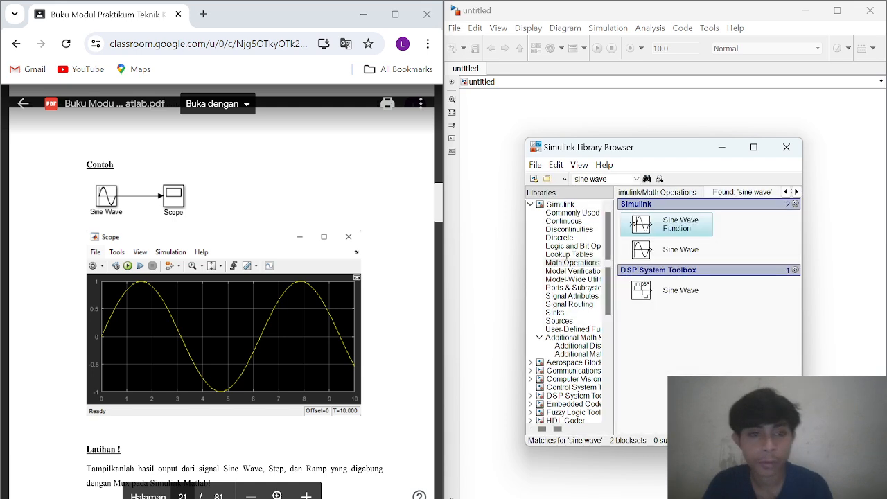
Add the Simulink Sine Wave source block to the untitled model, then reposition and enlarge it in the canvas's upper-left area.
right_click(641, 258)
left_click(655, 258)
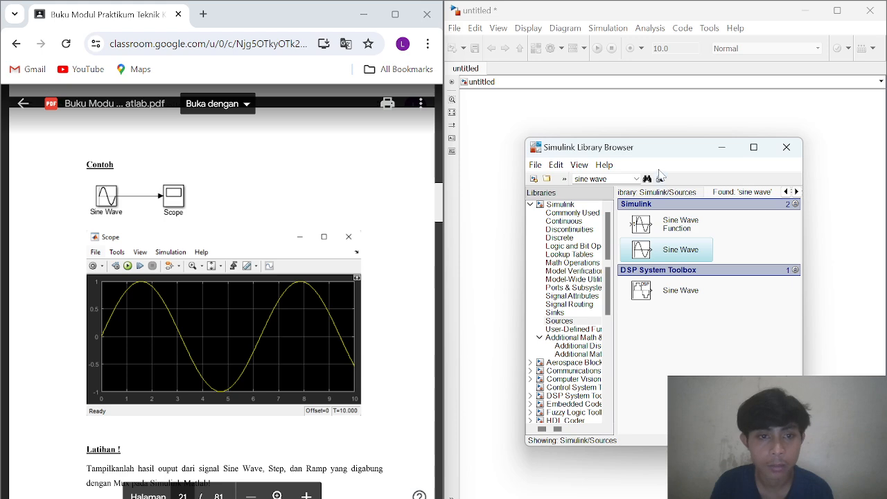
left_click_drag(653, 148, 774, 325)
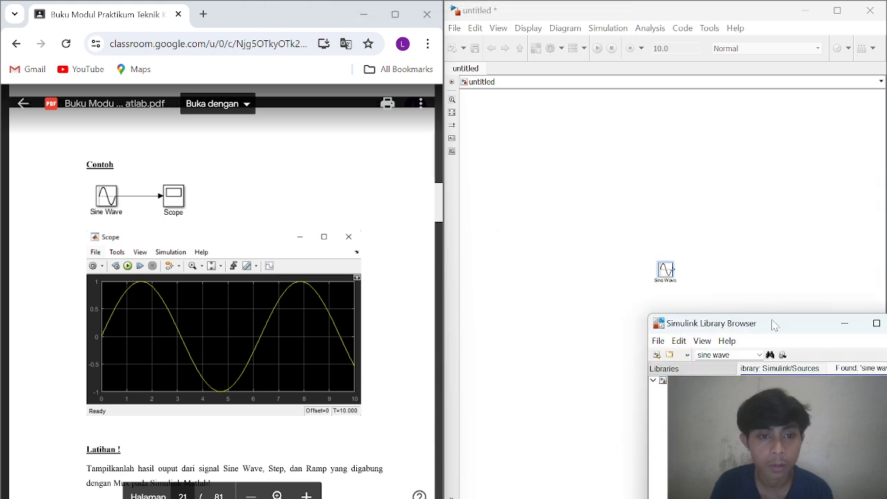
left_click_drag(669, 274, 577, 198)
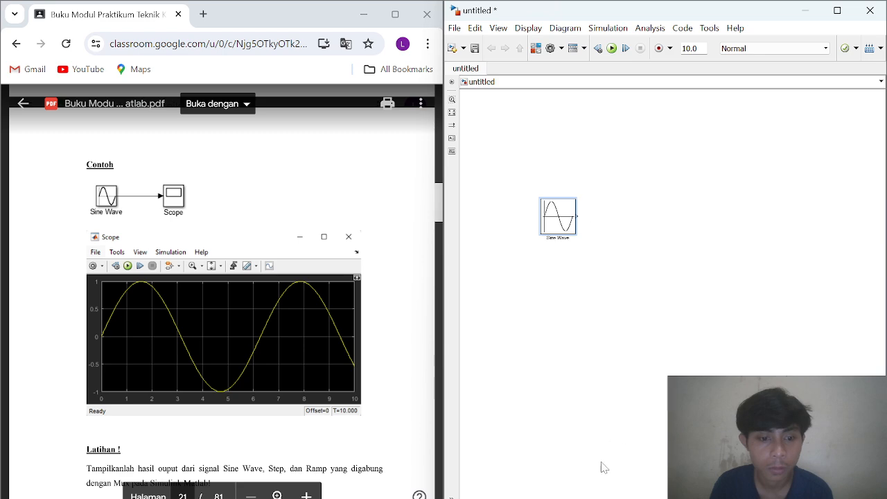
Bring the Library Browser back below the Sine Wave block and search it for "scope".
mouse_move(595, 498)
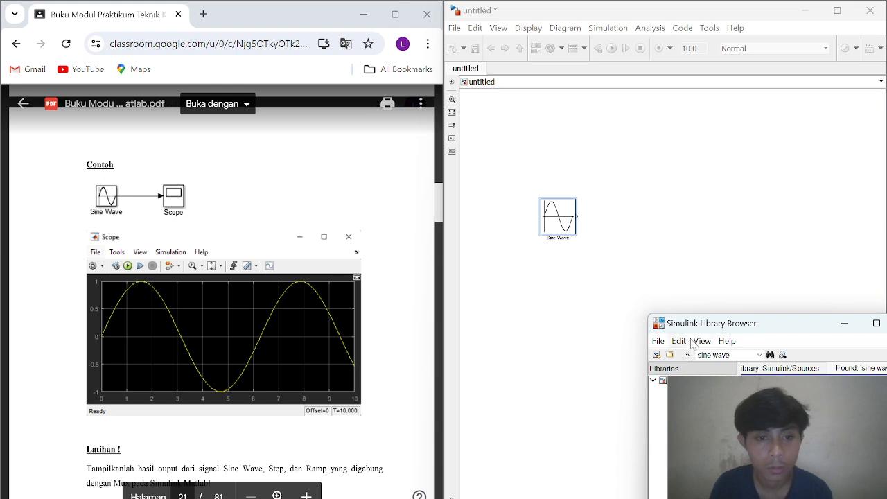
left_click_drag(689, 323, 564, 268)
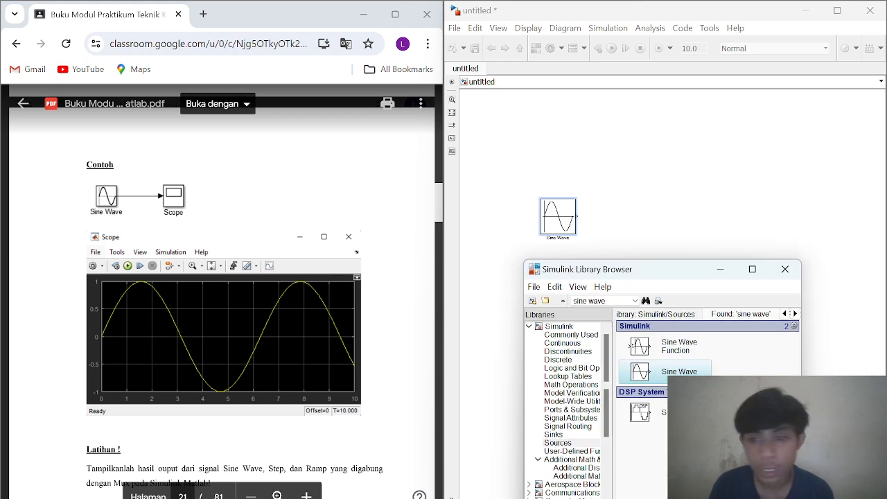
left_click(597, 300)
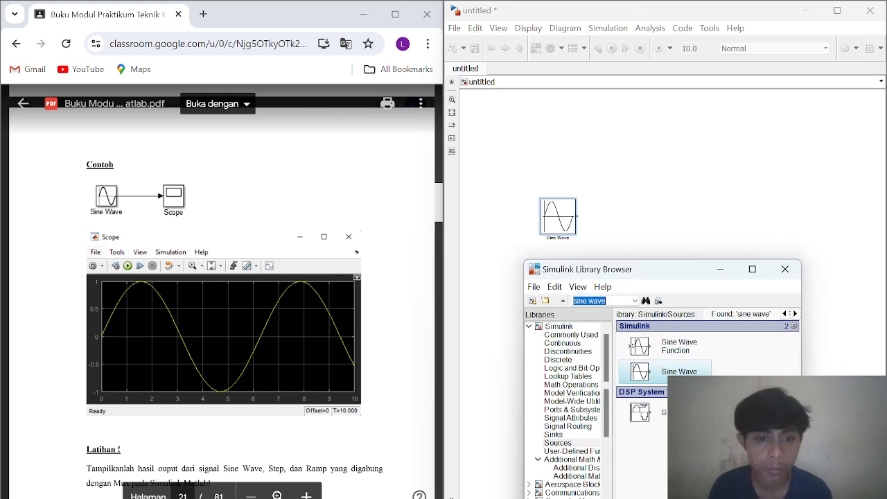
type("scope")
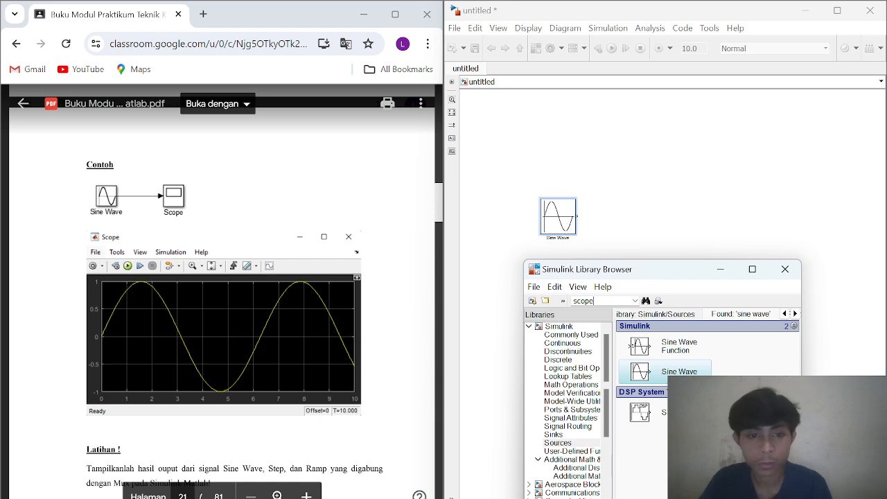
key("Return")
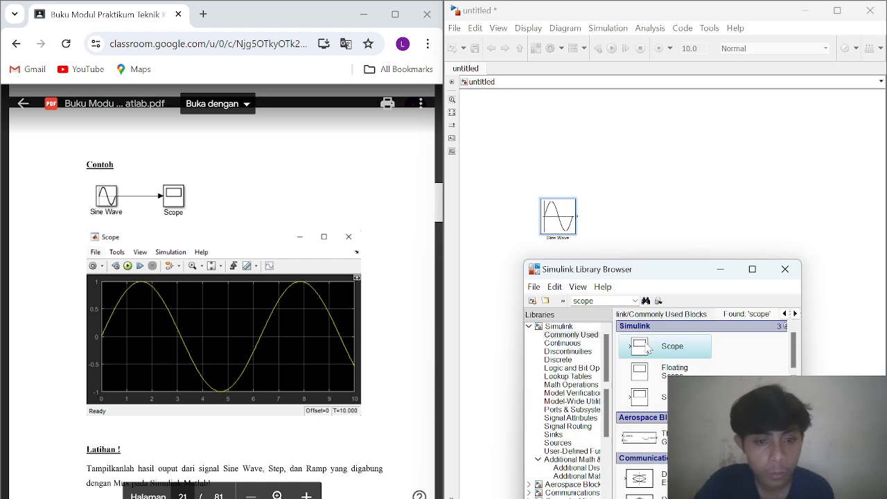
Place a Scope block to the right of the Sine Wave block and resize it to a similar size.
left_click_drag(641, 348, 688, 223)
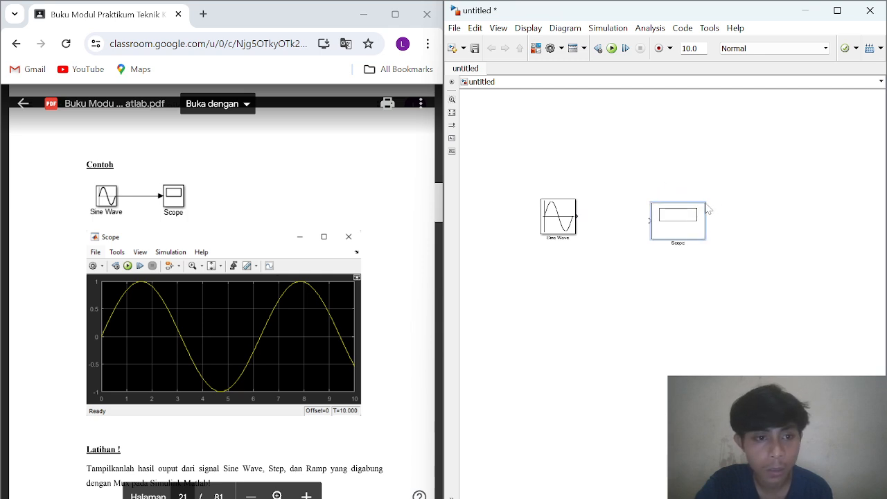
left_click_drag(704, 203, 689, 202)
left_click(582, 242)
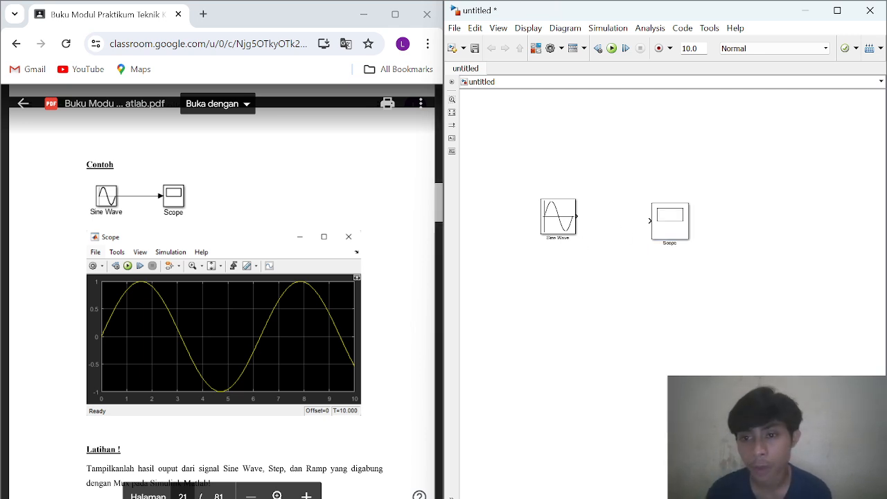
Connect the Sine Wave output to the Scope input with a straight signal line.
left_click(574, 222)
left_click_drag(575, 221, 656, 233)
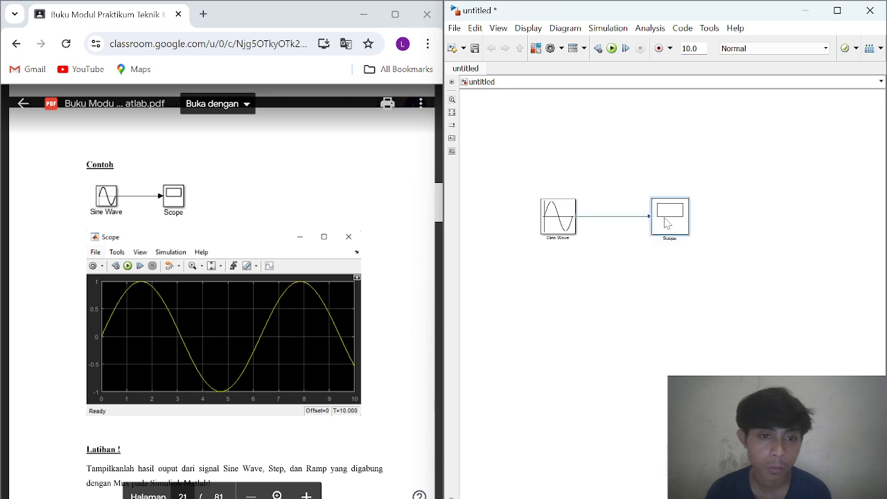
left_click(608, 295)
Review the module's block descriptions from Ramp and Sine Wave through To Workspace, Scope and Mux.
mouse_move(441, 217)
left_click_drag(439, 217, 445, 217)
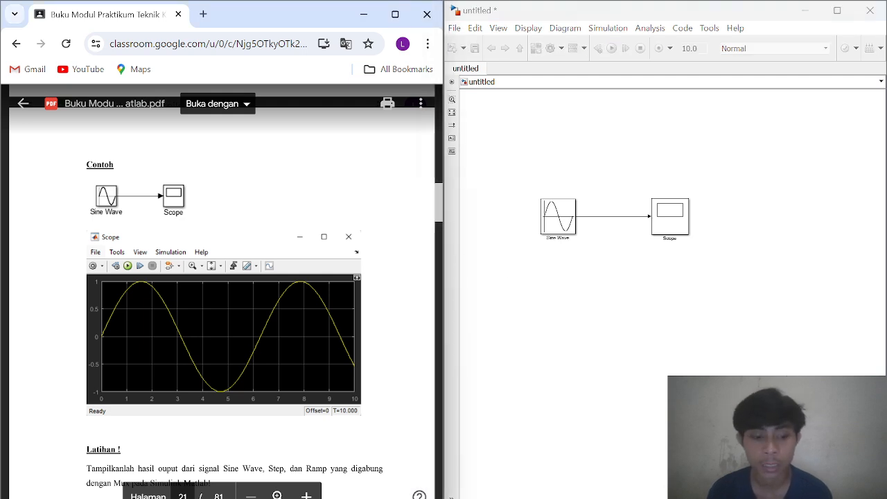
scroll(222, 291, "up", 15)
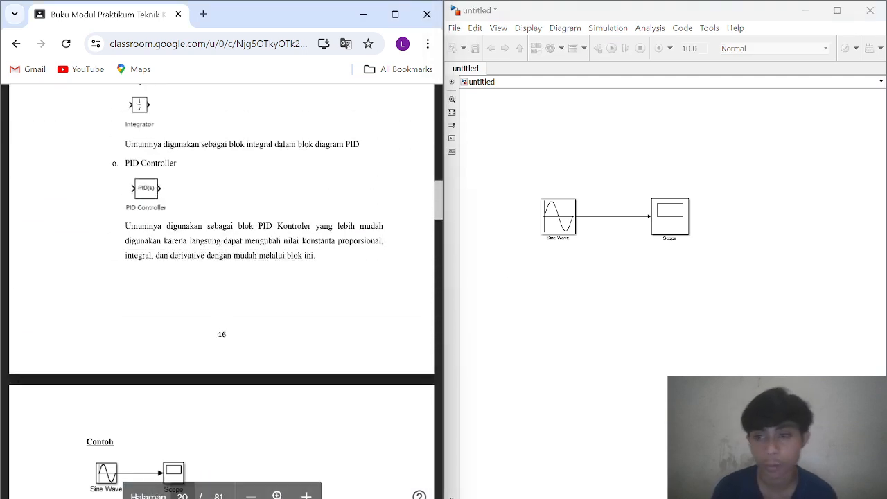
scroll(222, 291, "up", 6)
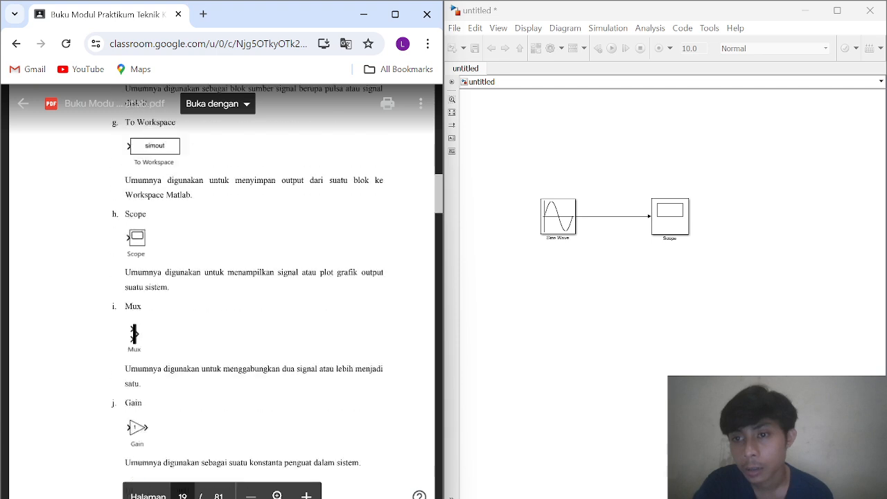
scroll(222, 291, "up", 5)
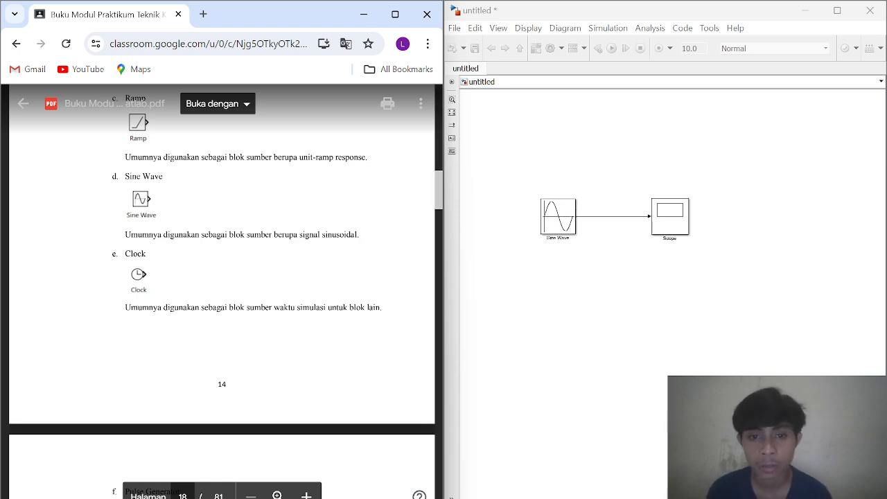
scroll(222, 291, "down", 5)
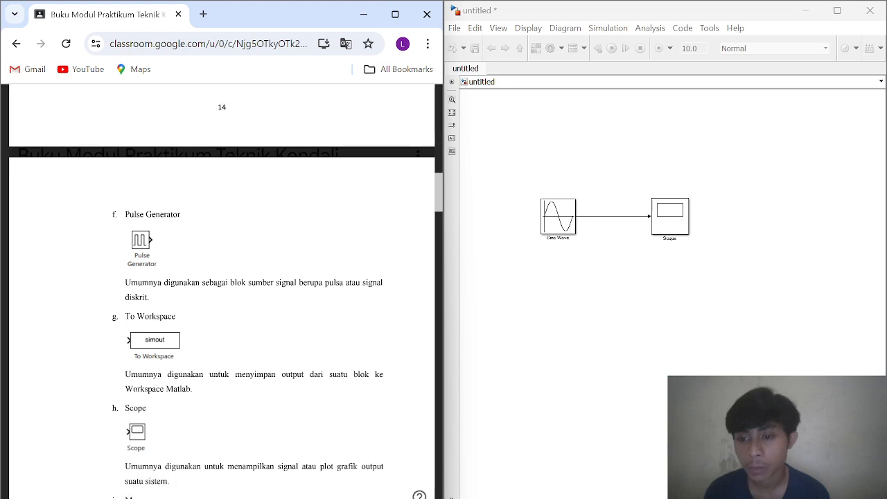
scroll(222, 291, "down", 2)
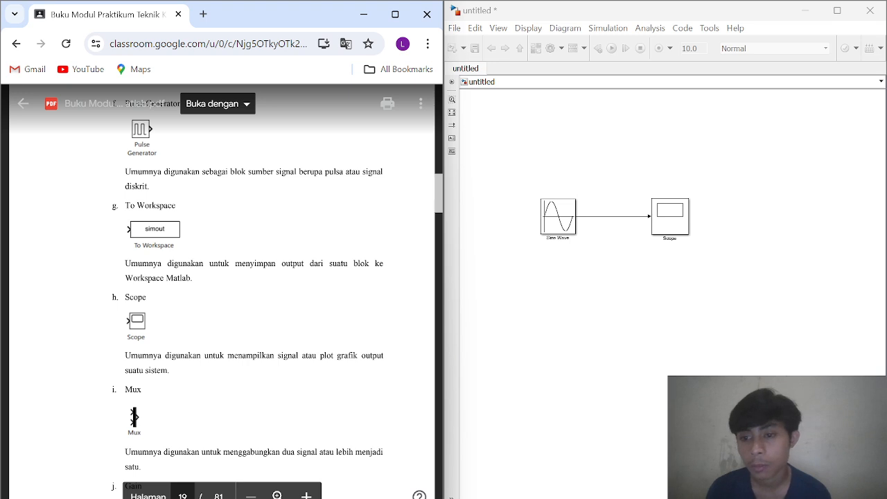
Run the simulation, open the Scope plot, enlarge its window and place it below the block diagram.
left_click(565, 161)
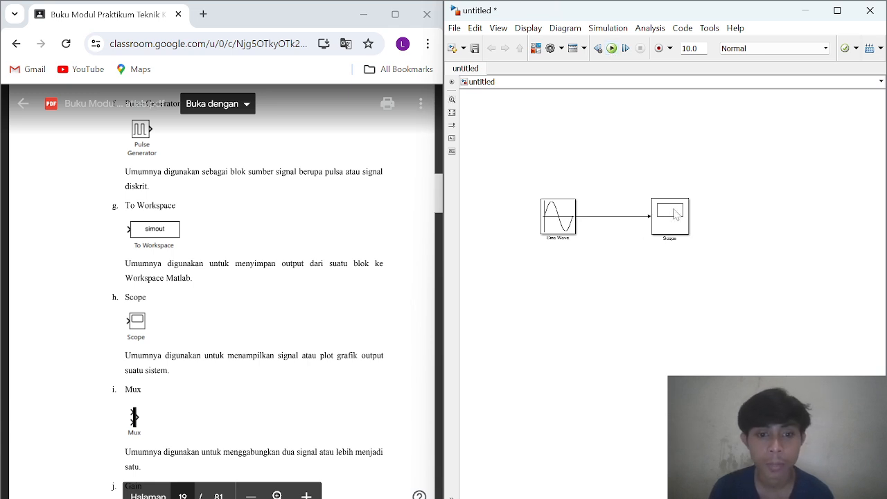
mouse_move(658, 498)
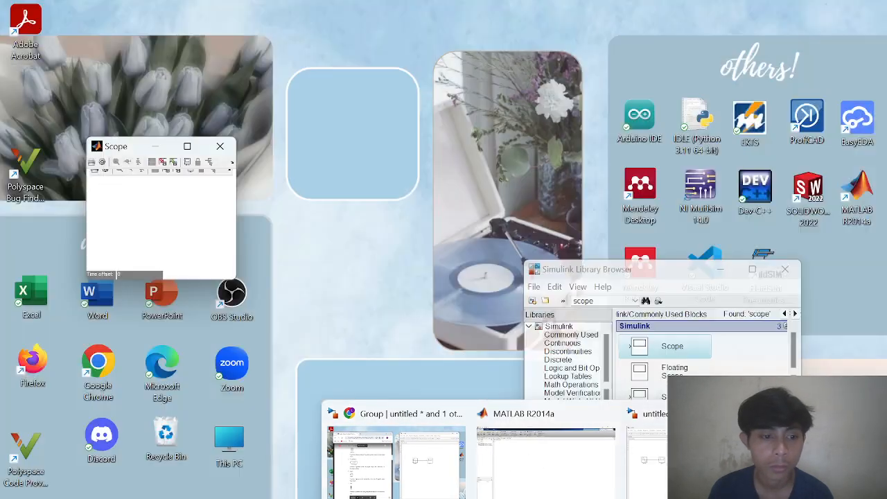
left_click(646, 458)
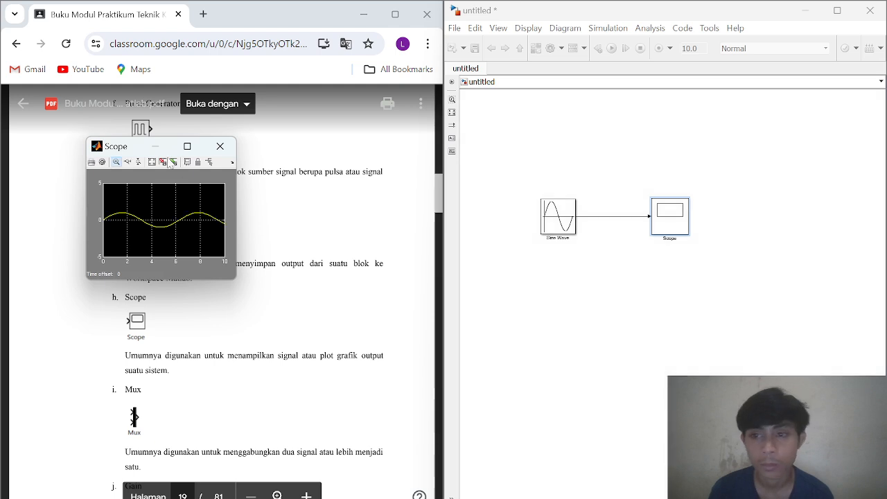
left_click_drag(129, 151, 541, 161)
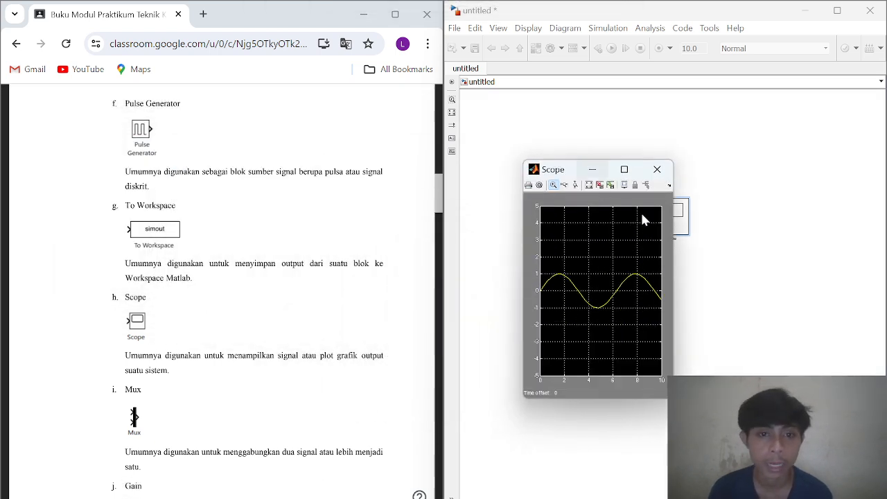
left_click_drag(672, 248, 880, 248)
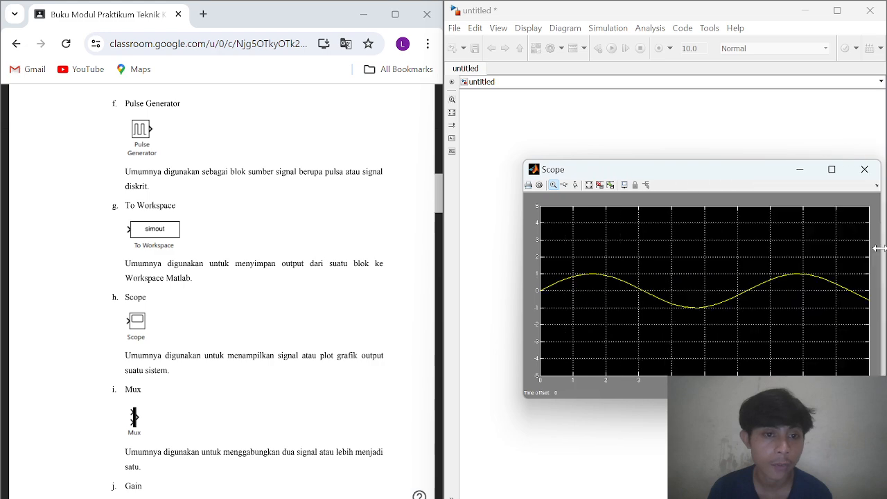
left_click_drag(695, 174, 663, 273)
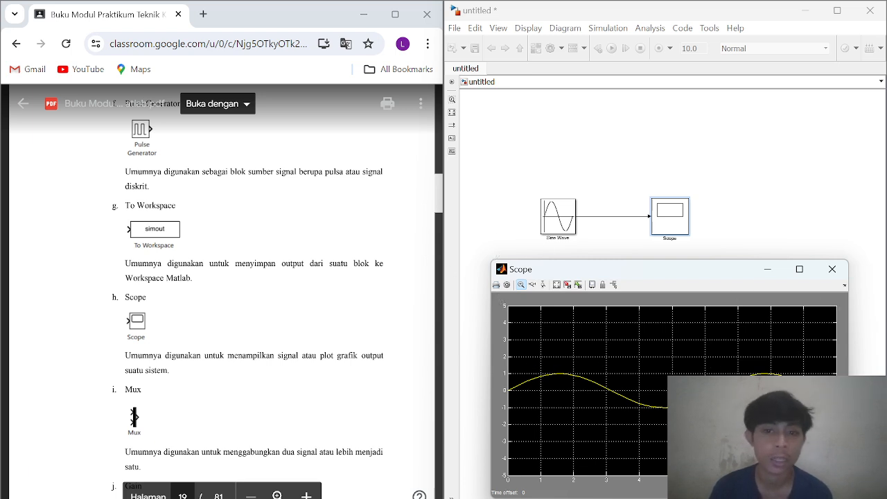
Advance the module past the block descriptions and the Contoh plot to the Latihan exercise on combining signals with Mux.
left_click(439, 202)
key("Down")
key("Down")
key("Down")
key("Down")
key("Down")
key("Down")
key("Down")
key("Down")
key("Down")
key("Down")
key("Down")
key("Down")
key("Down")
key("Down")
key("Down")
key("Down")
key("Down")
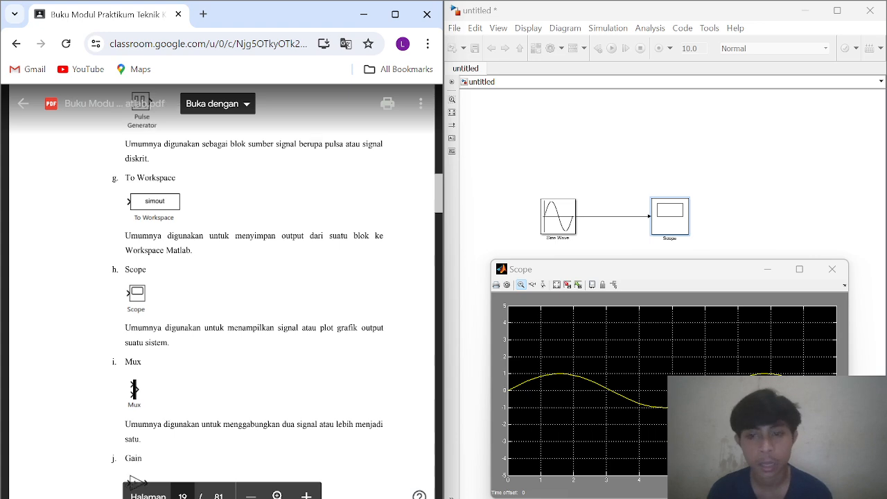
key("Down")
key("Down")
key("Down")
key("Down")
key("Down")
key("Down")
key("Down")
key("Down")
key("Down")
key("Down")
key("Down")
key("Down")
key("Down")
key("Down")
key("Down")
key("Down")
key("Down")
key("Down")
key("Down")
key("Down")
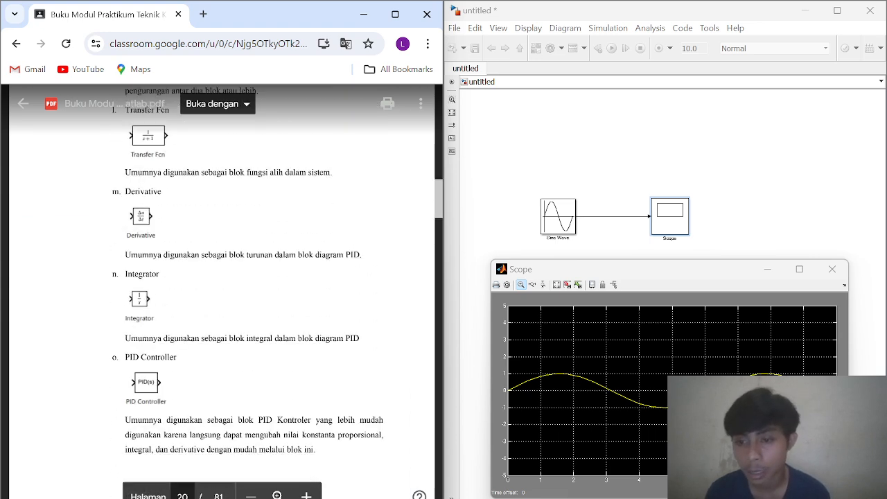
key("Down")
key("Down")
key("Down")
key("Down")
key("Down")
key("Down")
key("Down")
key("Down")
key("Down")
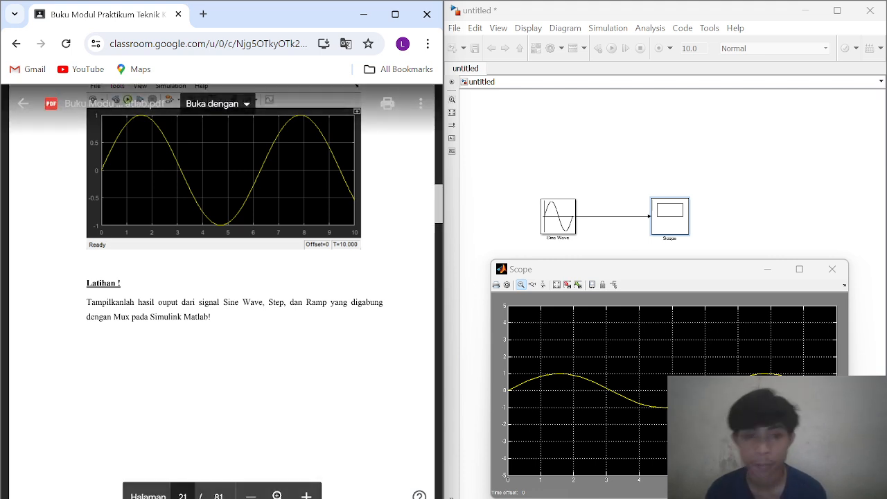
Delete the signal line between Sine Wave and Scope and move the Scope farther right to make room between them.
left_click(616, 220)
key("Delete")
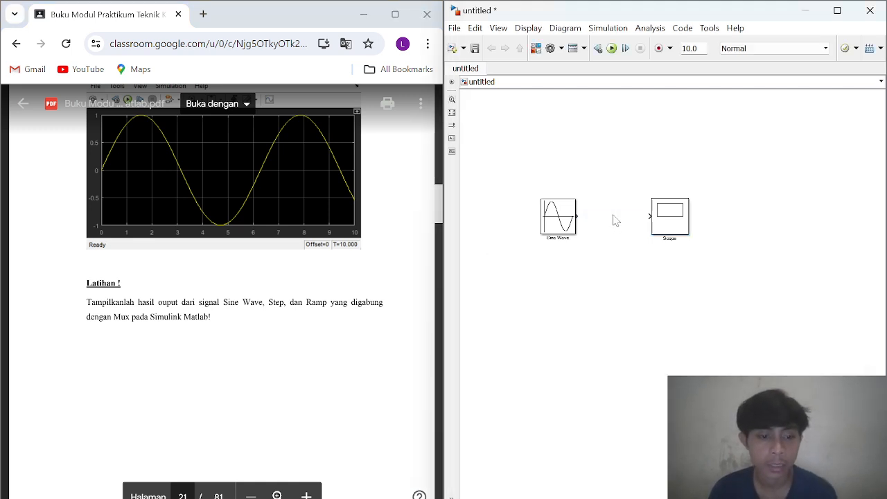
left_click_drag(660, 221, 732, 220)
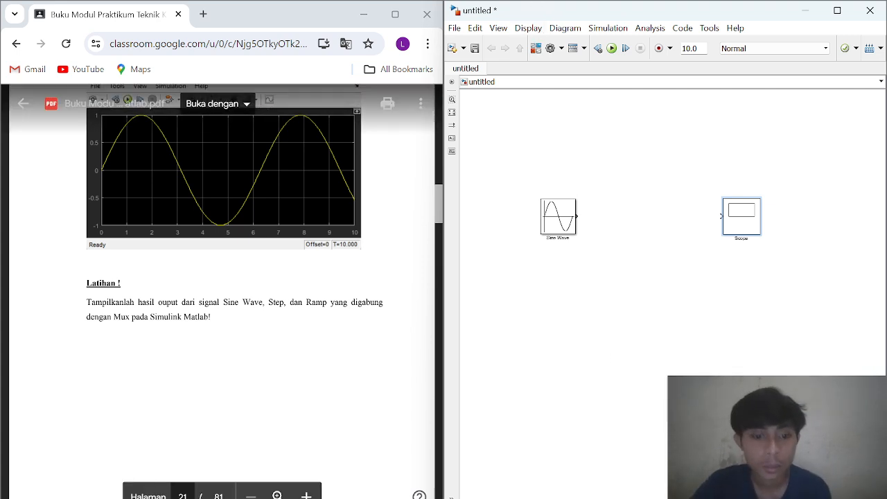
Find the Step block in the Simulink library and add it to the model below the Sine Wave block.
mouse_move(520, 498)
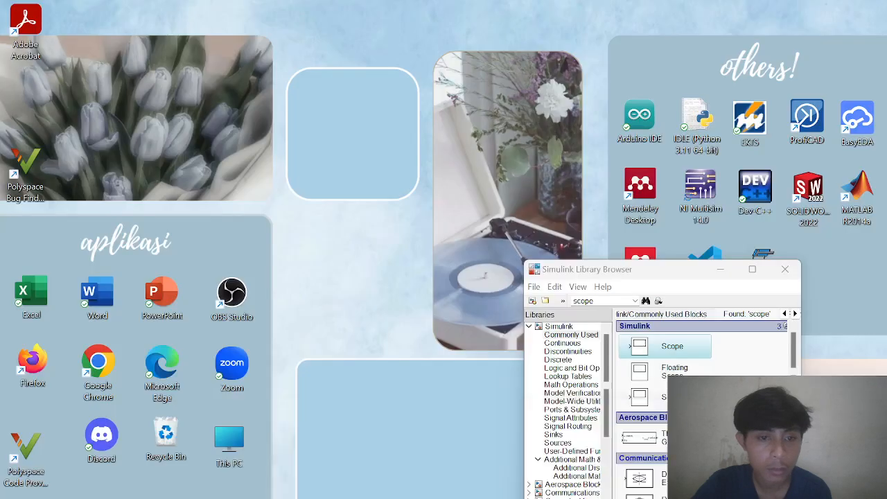
left_click(515, 461)
left_click(592, 301)
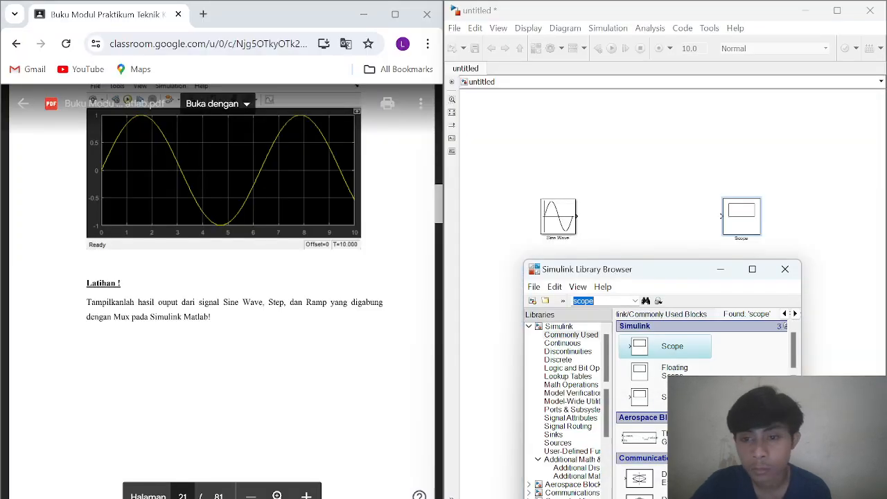
type("step")
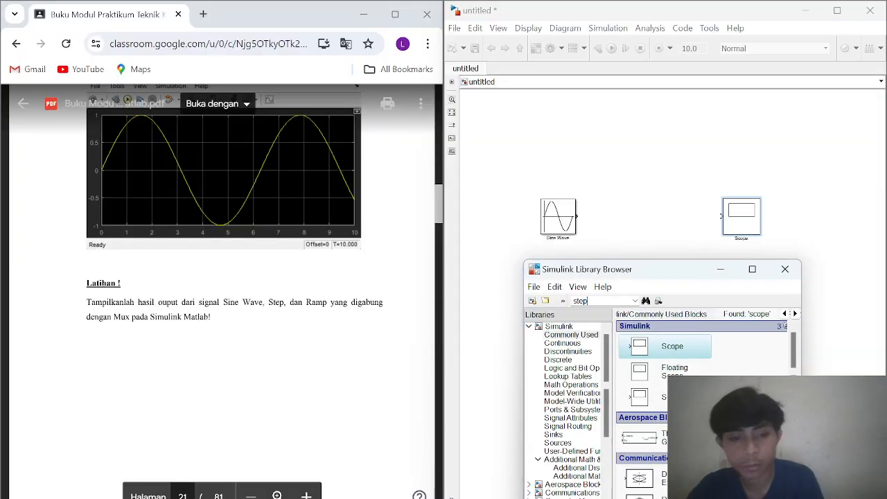
key("Return")
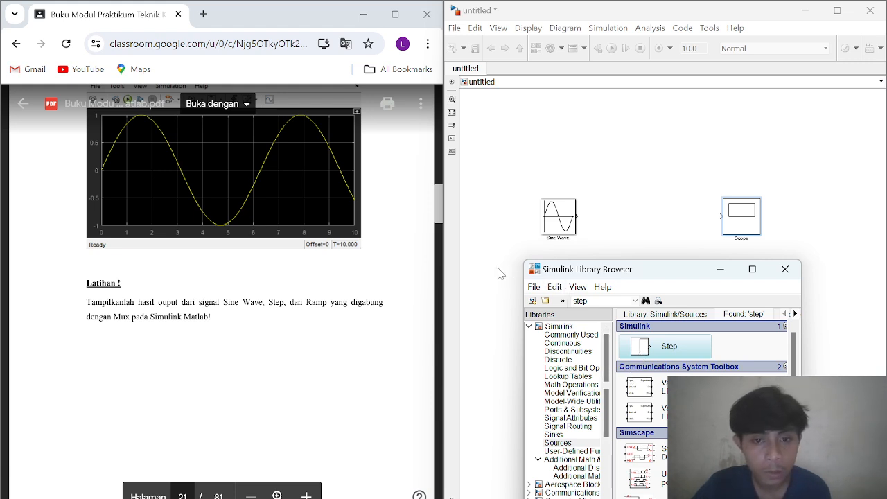
left_click_drag(639, 350, 506, 276)
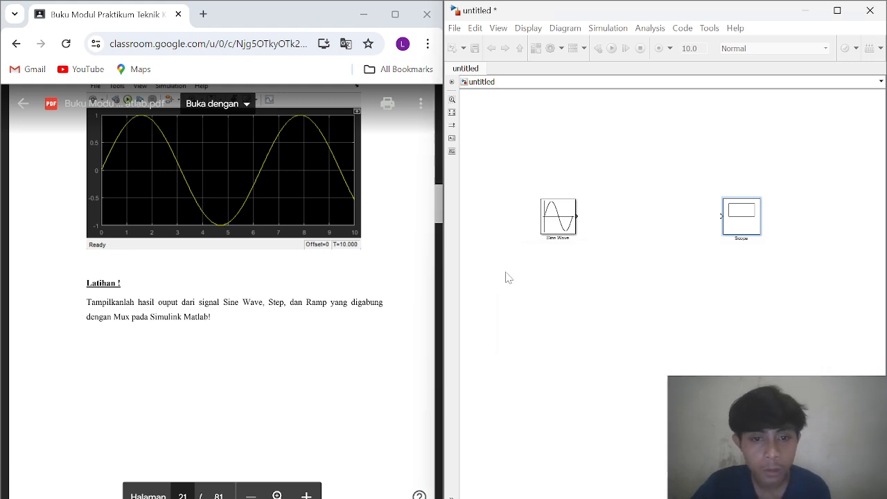
Search the Simulink library for ramp and place a Ramp block in the model below the Step block.
mouse_move(587, 498)
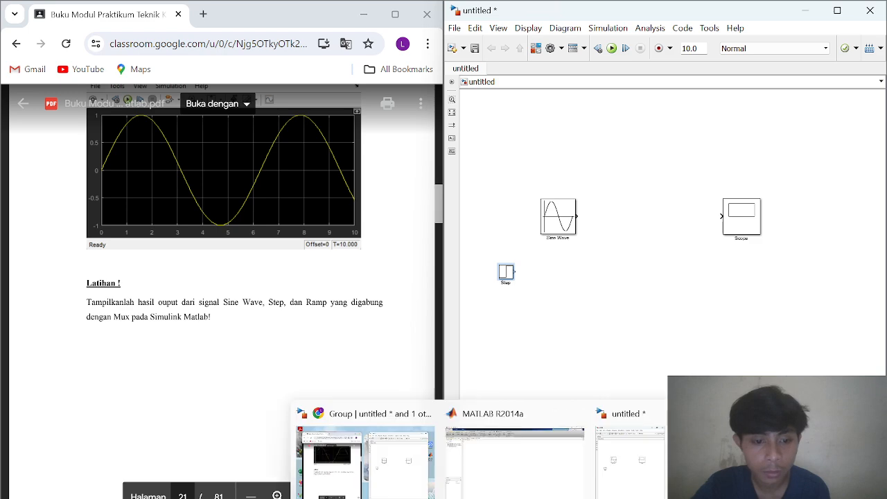
left_click(814, 463)
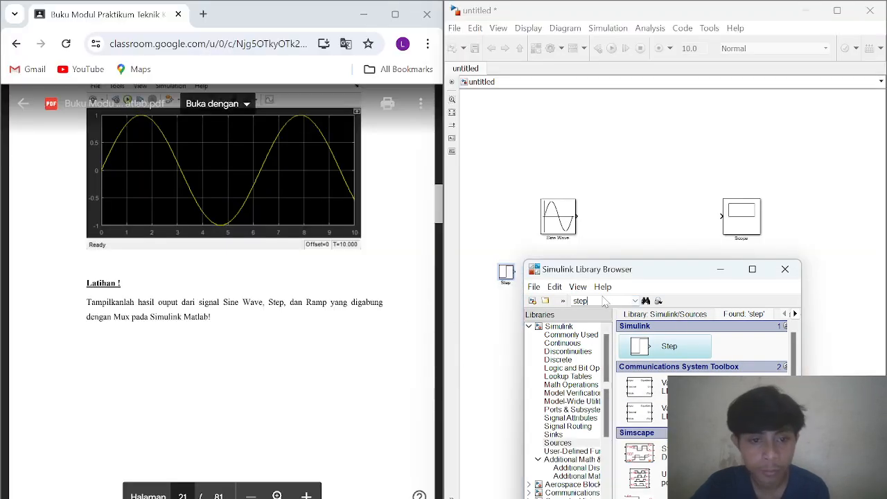
key("BackSpace")
key("BackSpace")
key("BackSpace")
type("ra")
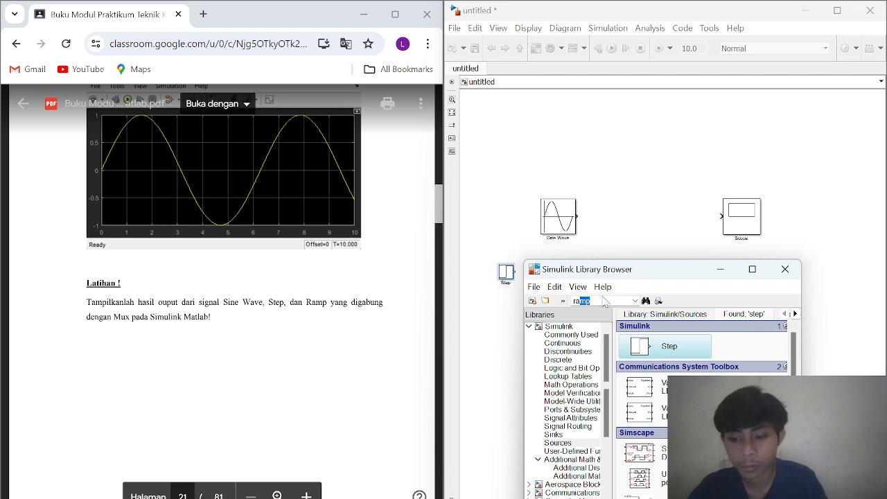
type("mp")
key("Return")
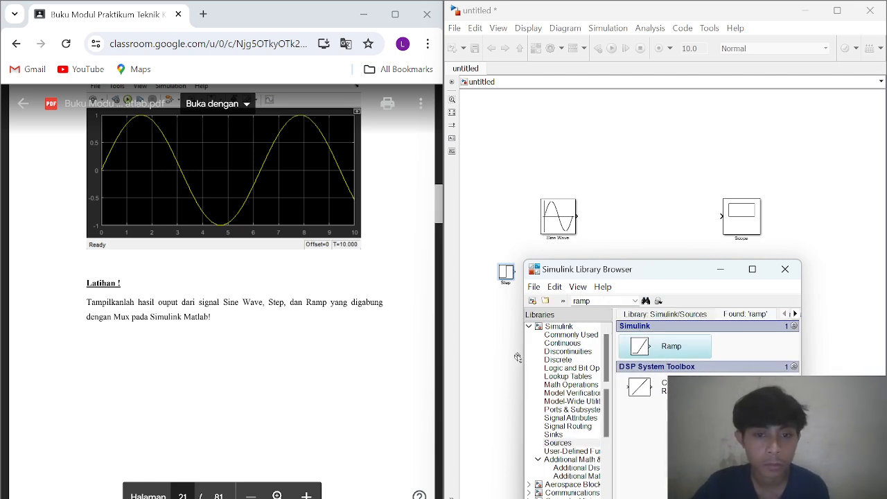
left_click_drag(517, 358, 512, 357)
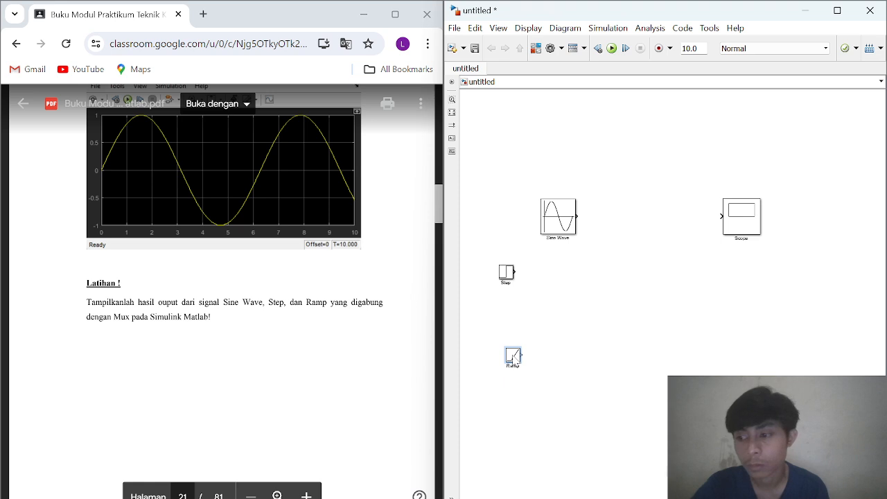
Enlarge the Step and Ramp blocks, stack them under Sine Wave, and lower the Scope to about Step's height.
left_click_drag(506, 274, 571, 258)
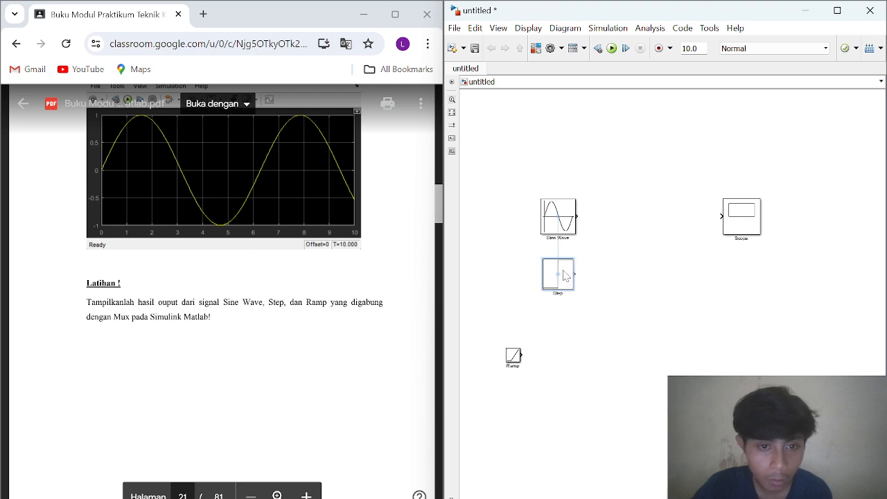
left_click_drag(522, 358, 562, 328)
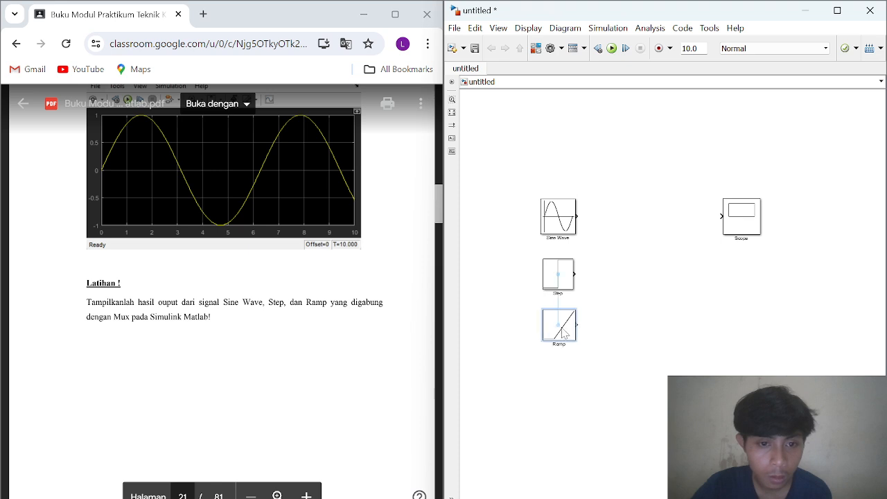
left_click(644, 320)
left_click_drag(752, 224, 754, 283)
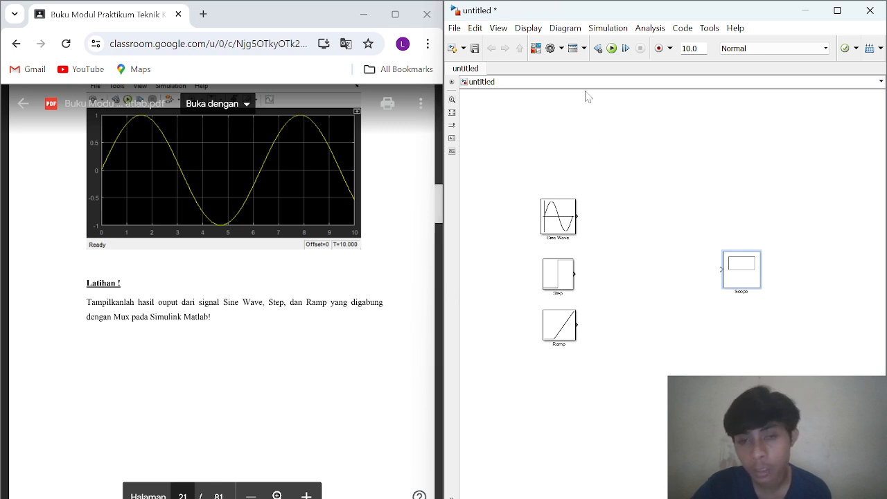
Search the Simulink library for mux and add a Mux block to the model.
mouse_move(593, 498)
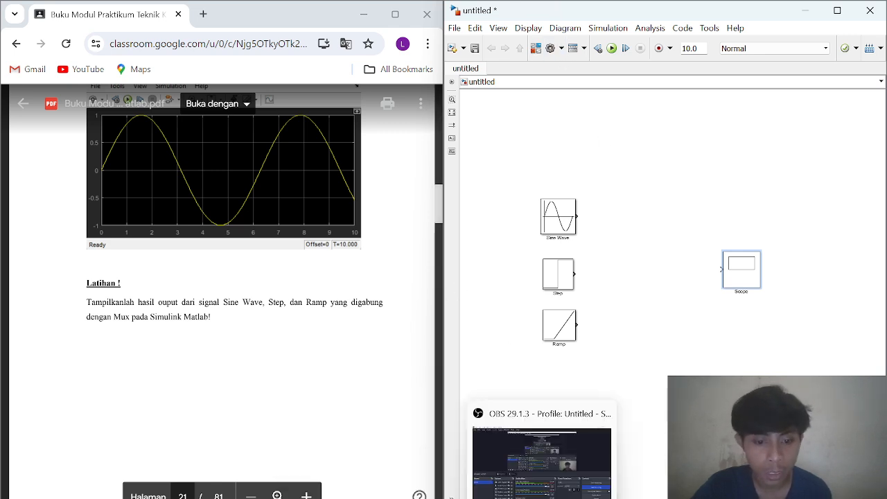
left_click(815, 461)
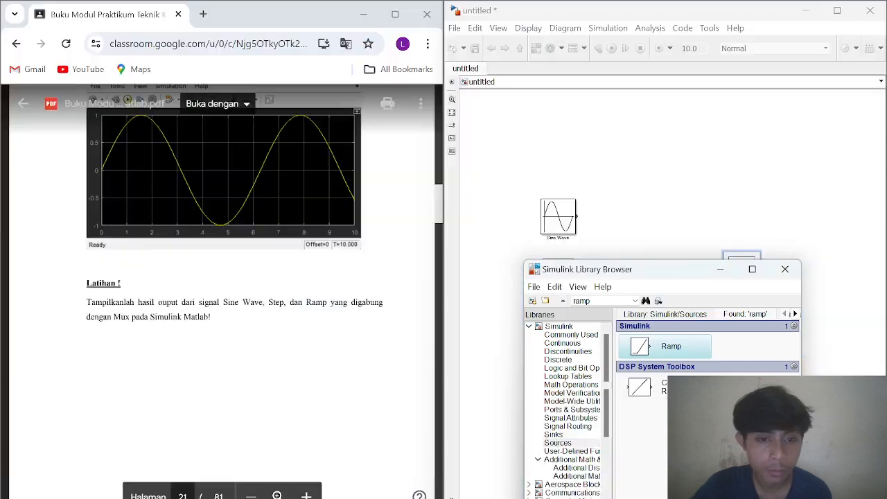
double_click(582, 300)
type("mux")
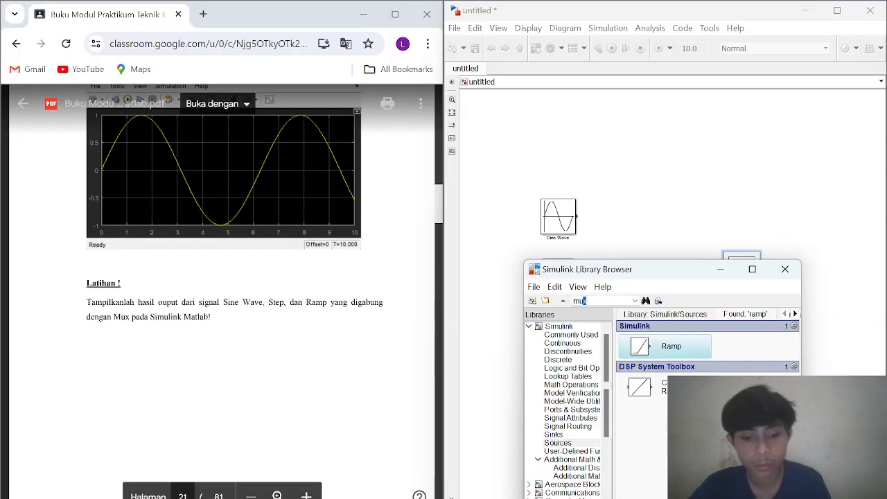
key("Return")
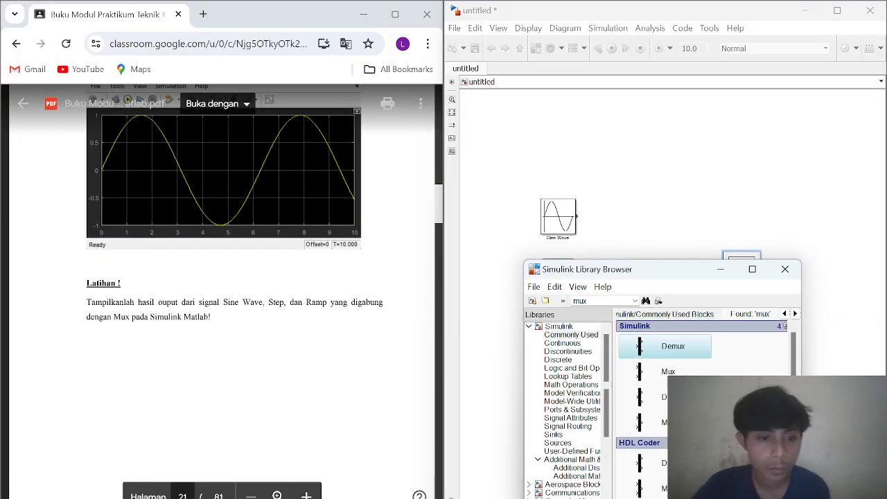
double_click(669, 372)
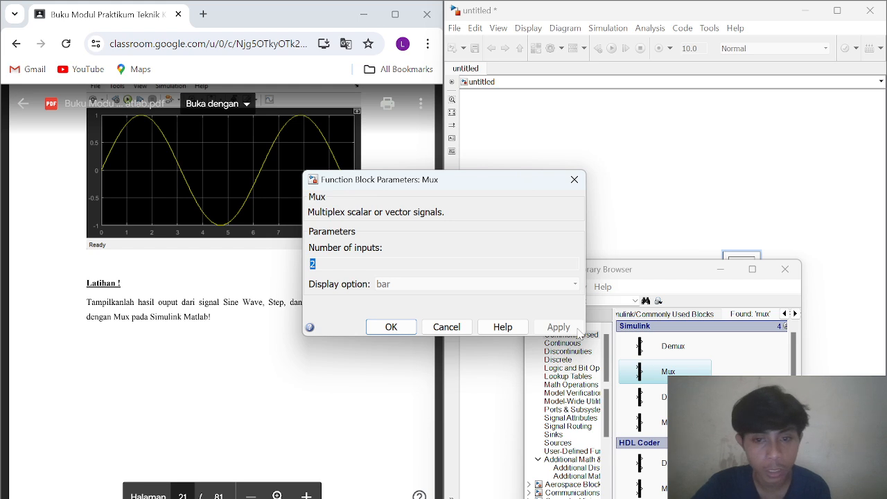
left_click(575, 180)
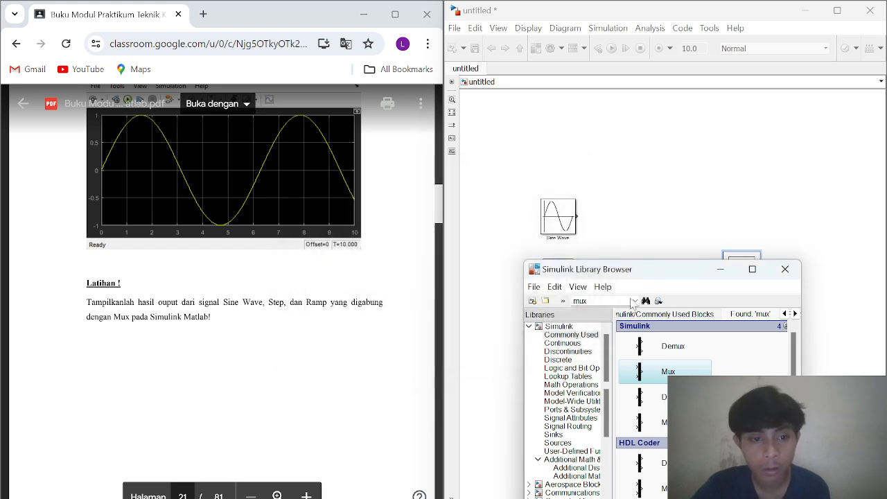
left_click_drag(655, 380, 659, 271)
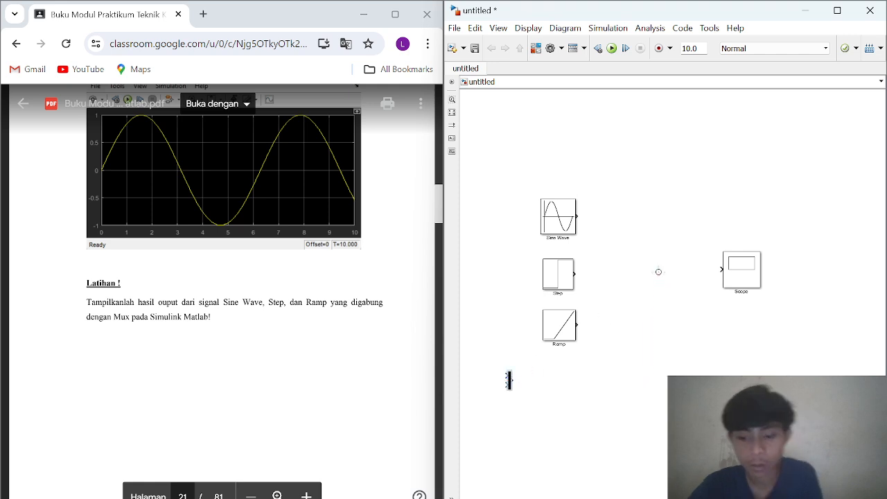
Stretch the Mux block taller and move it between the three source blocks and the Scope.
left_click(579, 429)
left_click(509, 382)
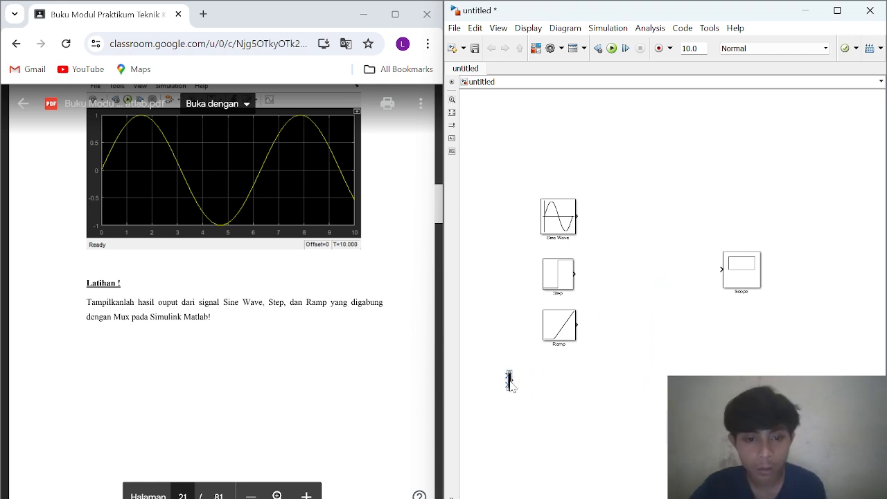
left_click_drag(506, 369, 507, 324)
left_click(577, 419)
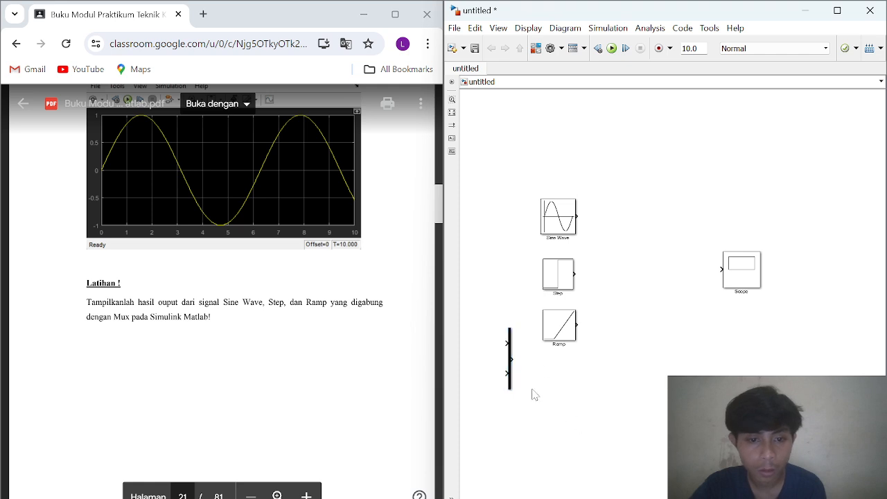
left_click_drag(513, 390, 650, 300)
left_click(653, 323)
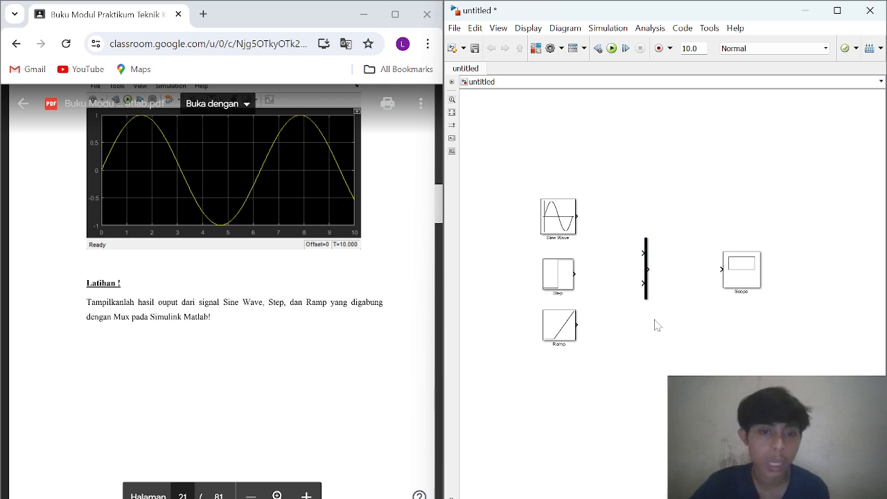
Set the Mux block's number of inputs to 3.
left_click(648, 263)
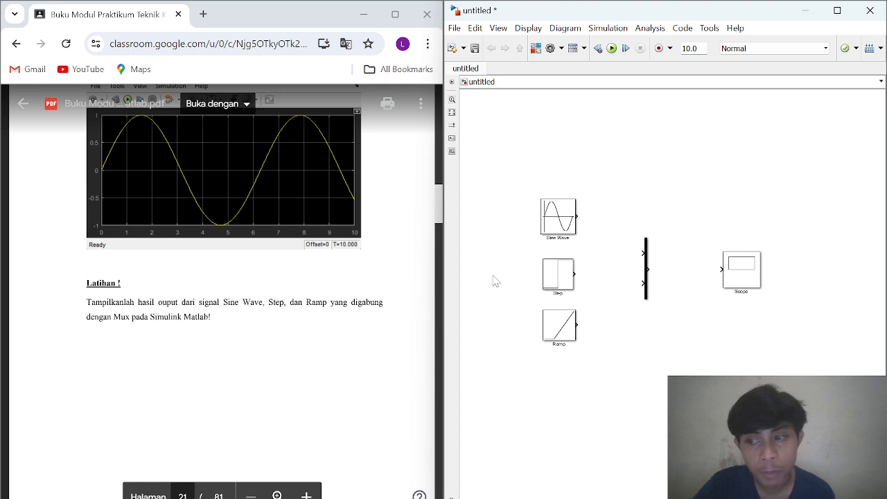
double_click(646, 294)
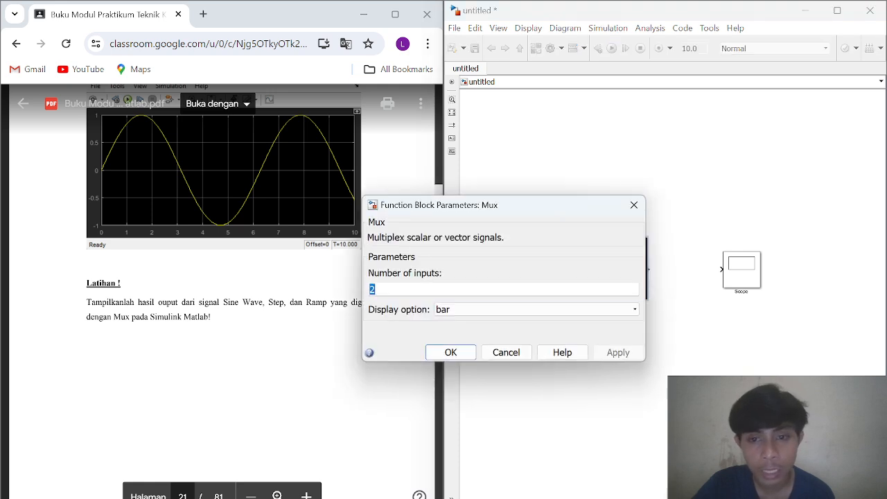
key("BackSpace")
type("3")
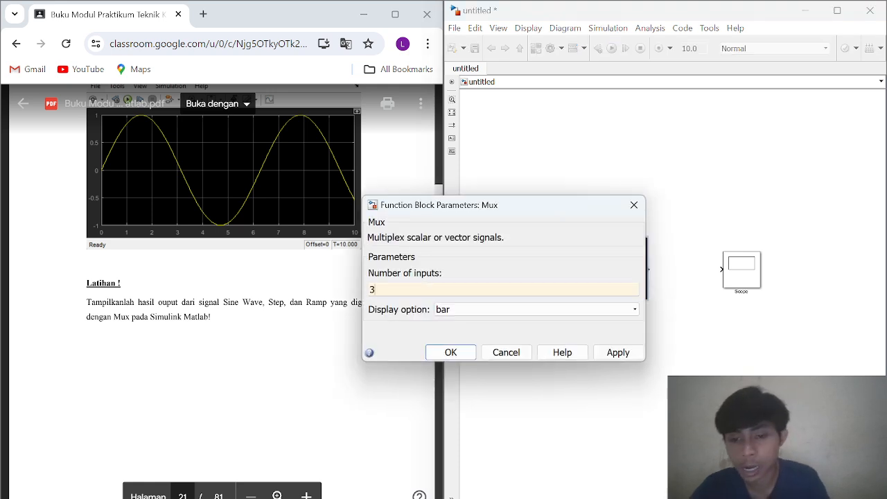
key("Return")
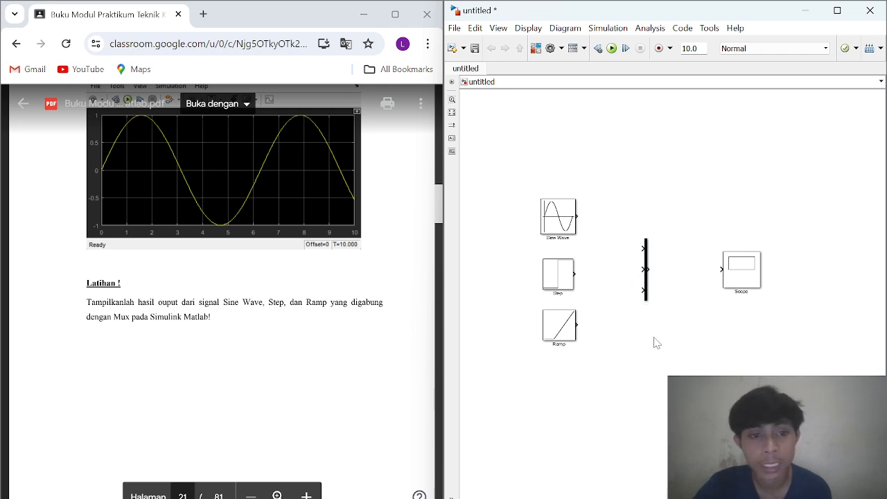
Connect the Sine Wave, Step and Ramp outputs to the first, second and third Mux inputs respectively.
left_click(578, 219)
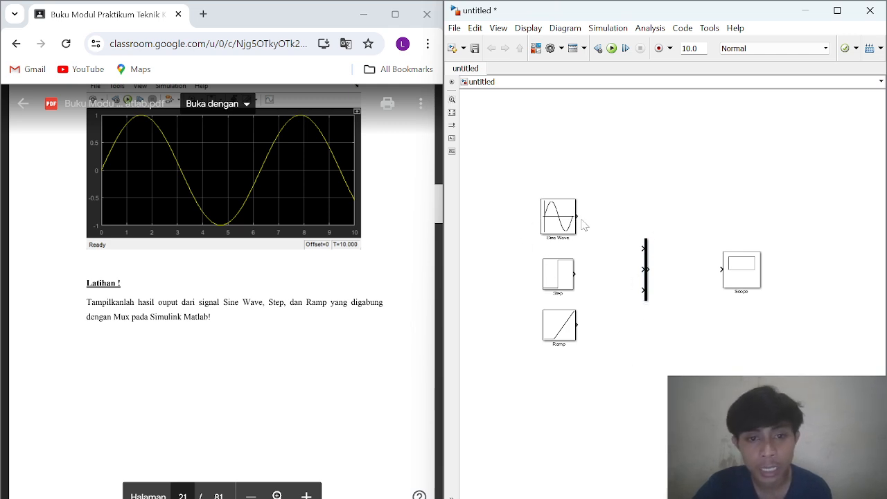
left_click(565, 267)
left_click(544, 370)
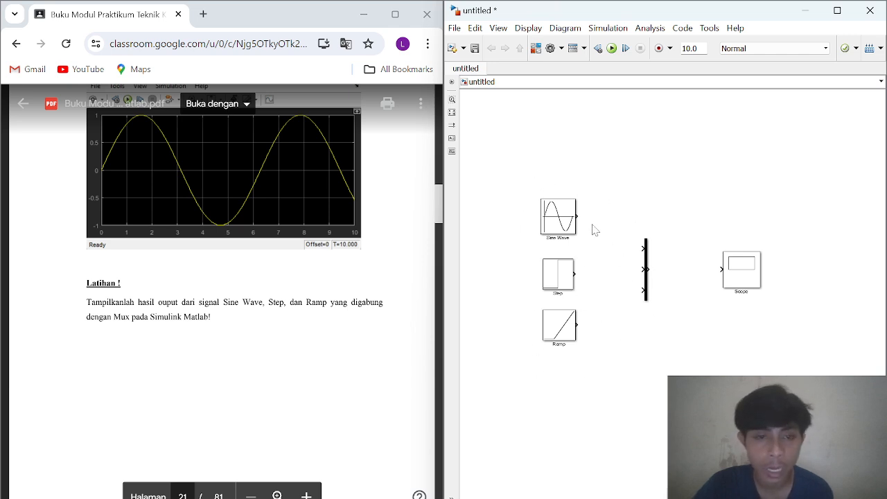
left_click_drag(576, 216, 643, 249)
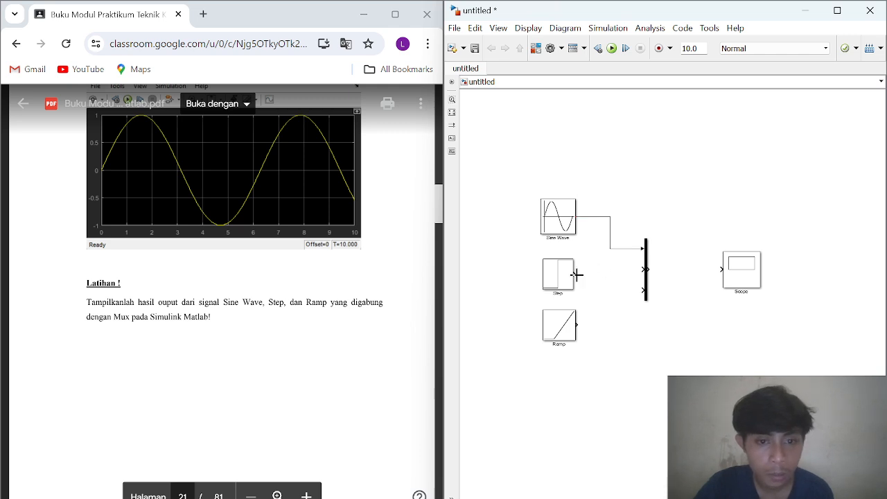
left_click_drag(577, 275, 643, 271)
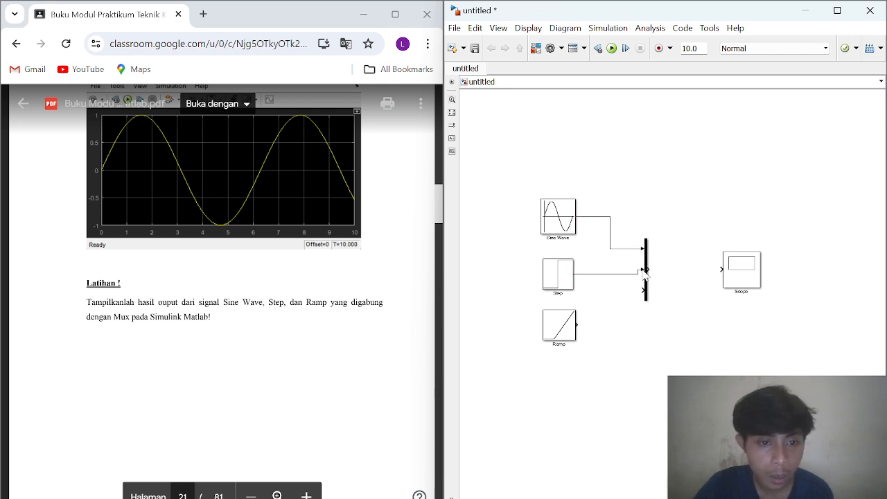
mouse_move(577, 323)
left_mouse_down()
mouse_move(624, 321)
mouse_move(642, 291)
left_mouse_up()
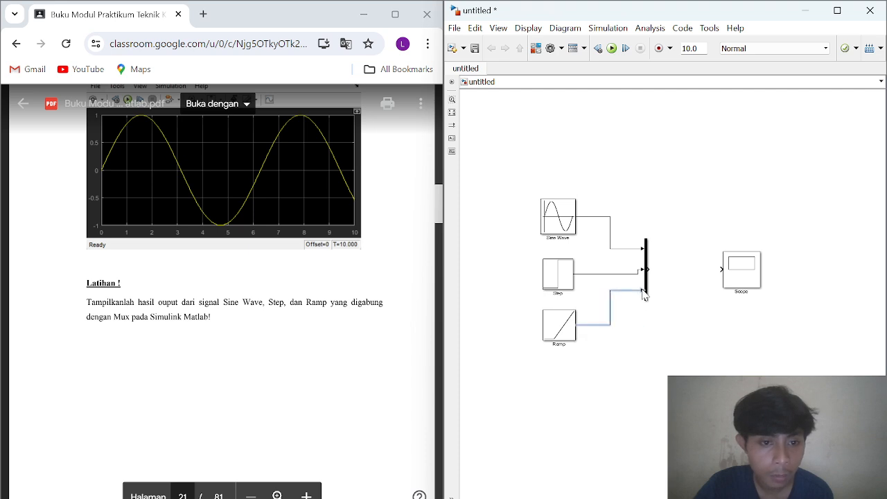
Lower the Mux and the Scope slightly so both line up with the Step block's output.
left_click(647, 262)
left_click_drag(649, 261, 650, 264)
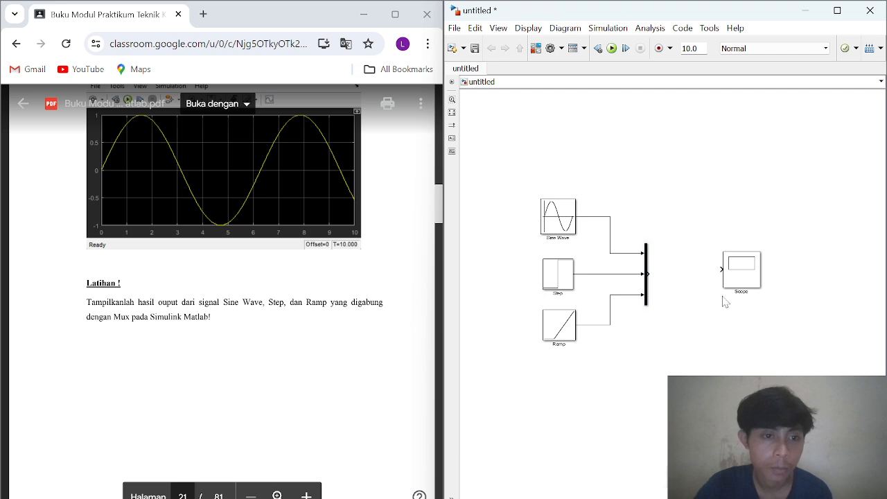
left_click_drag(743, 283, 744, 287)
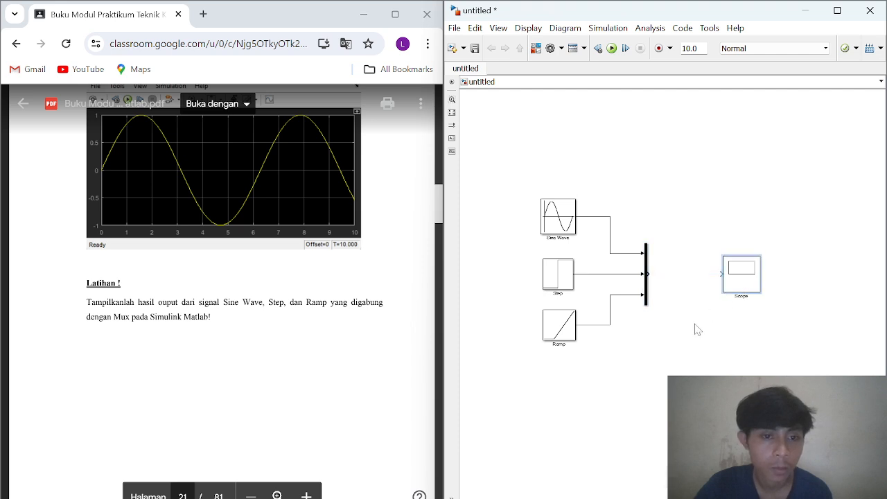
left_click(646, 273)
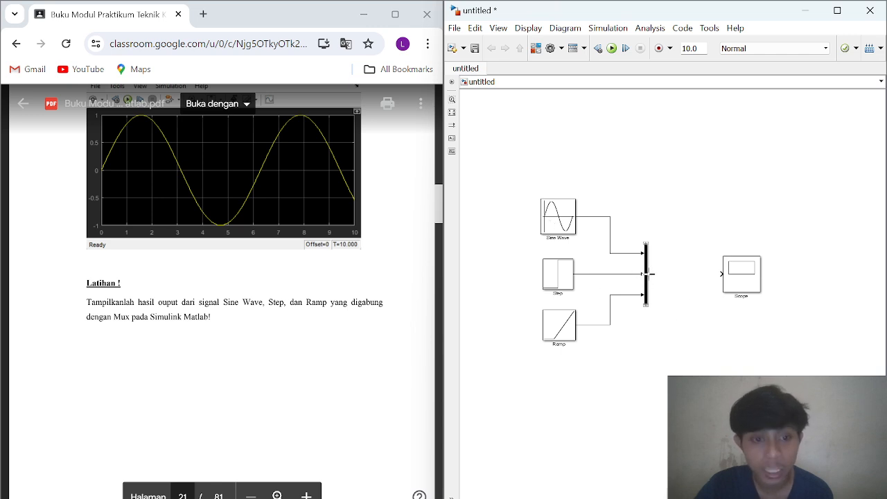
Connect the Mux output to the Scope input.
left_click_drag(650, 274, 720, 275)
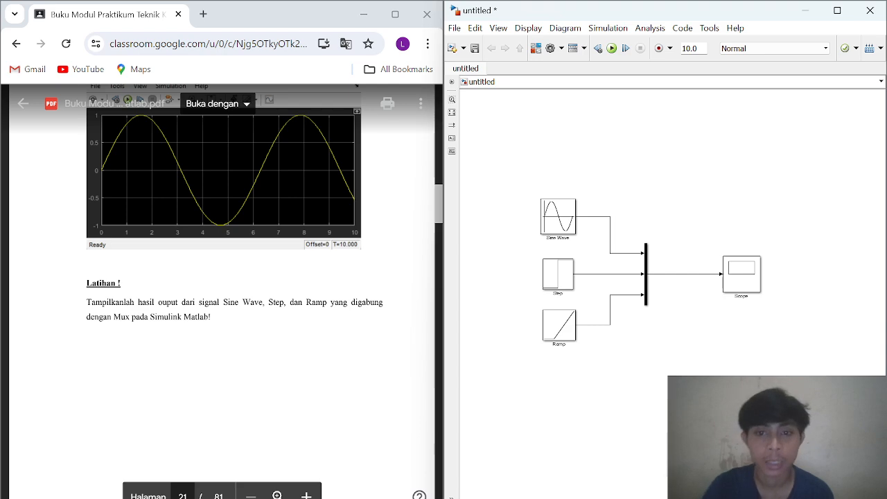
Review the module's descriptions of the Mux, Sine Wave, Ramp and Step blocks and compare them with the blocks in the model.
key("alt+Tab")
key("Up")
key("Up")
key("Up")
key("Up")
key("Up")
key("Up")
key("Up")
key("Up")
key("Up")
key("Up")
key("Up")
key("Up")
key("Up")
key("Up")
key("Up")
key("Up")
key("Up")
key("Up")
key("Up")
key("Up")
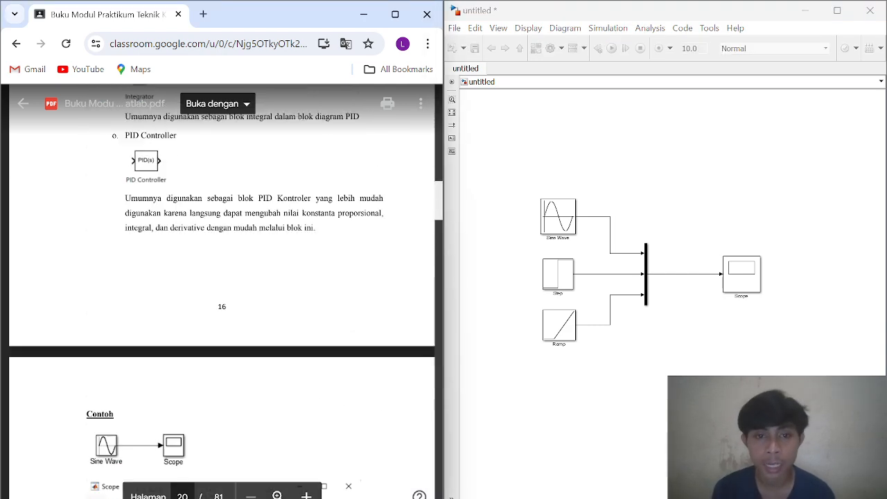
key("Up")
key("Up")
key("Up")
key("Up")
key("Up")
key("Up")
key("Up")
key("Up")
key("Up")
key("Up")
key("Up")
key("Up")
key("Up")
key("Up")
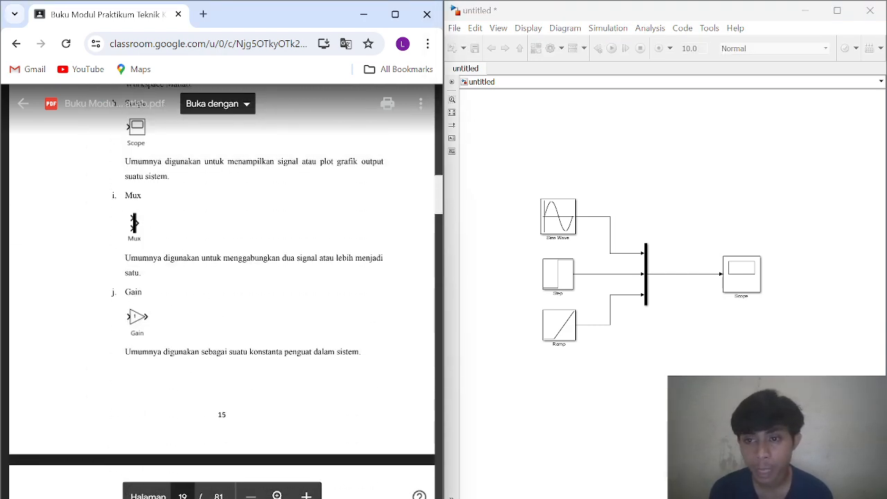
key("Up")
key("Up")
key("Up")
key("Up")
key("Up")
key("Up")
key("Up")
key("Up")
key("Up")
key("Up")
key("Up")
key("Up")
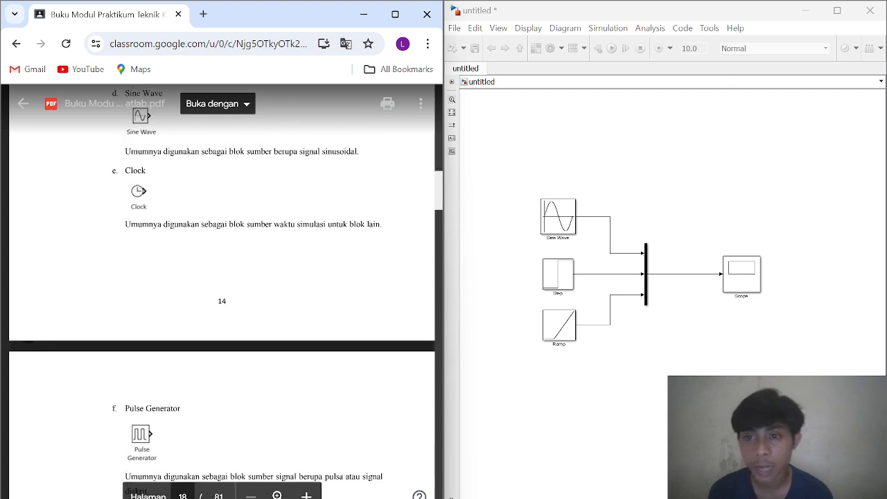
key("Up")
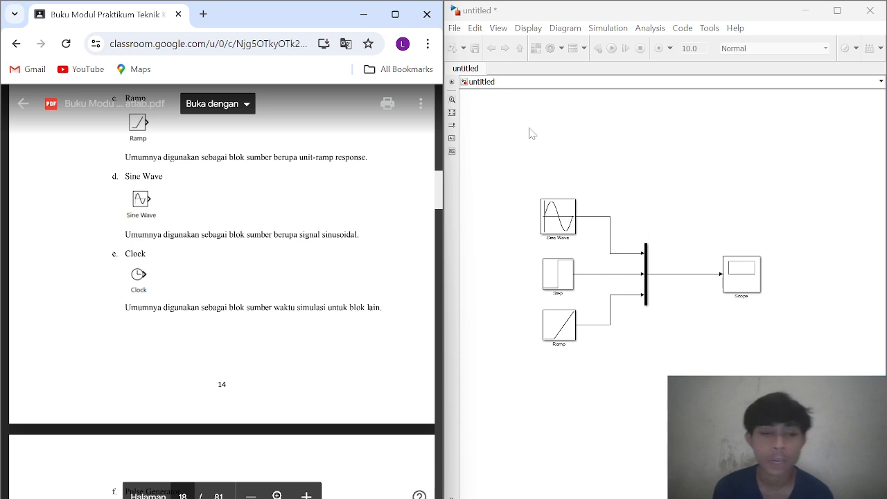
left_click(554, 213)
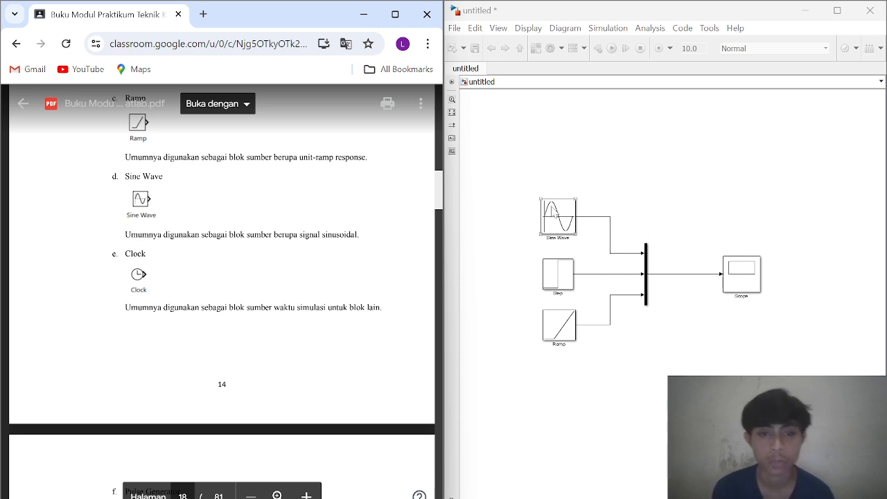
scroll(222, 291, "up", 3)
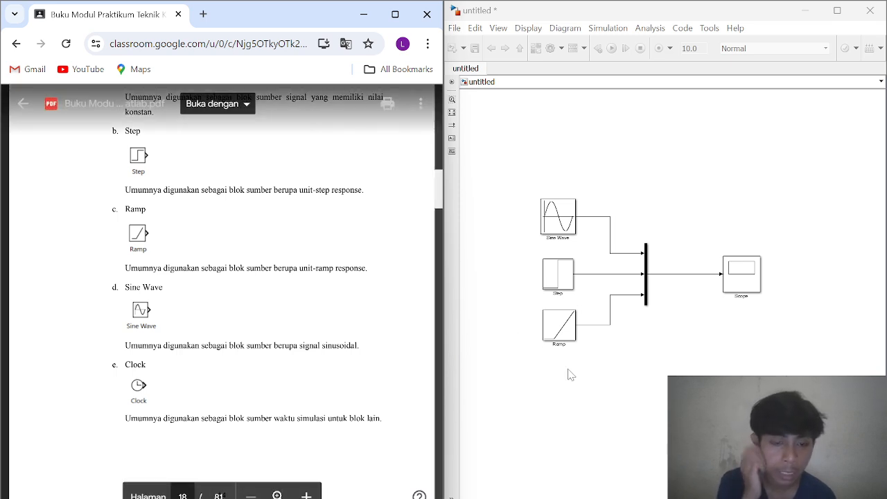
left_click(559, 338)
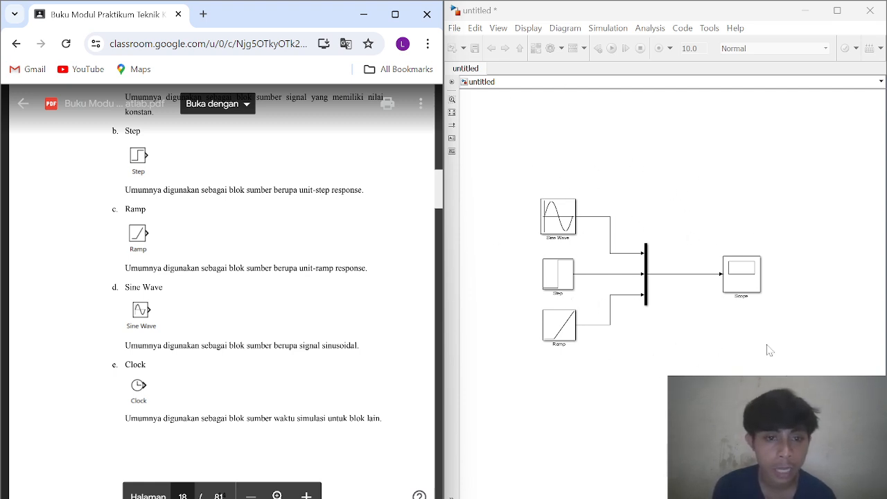
Run the simulation of the untitled model with stop time 10.0 and open the Scope display.
left_click(615, 157)
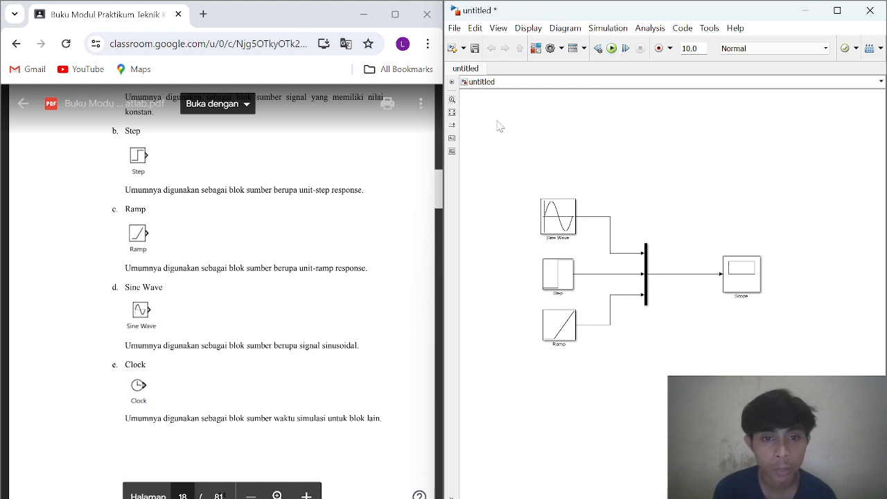
left_click(611, 48)
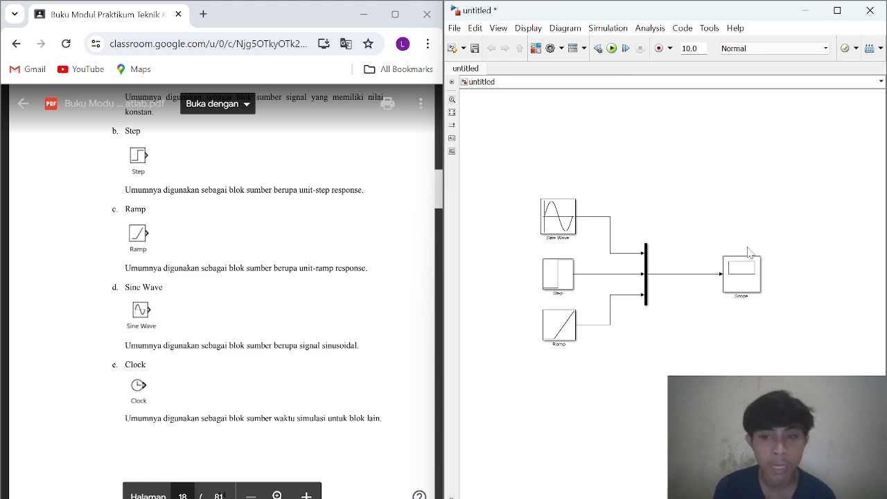
left_click(736, 274)
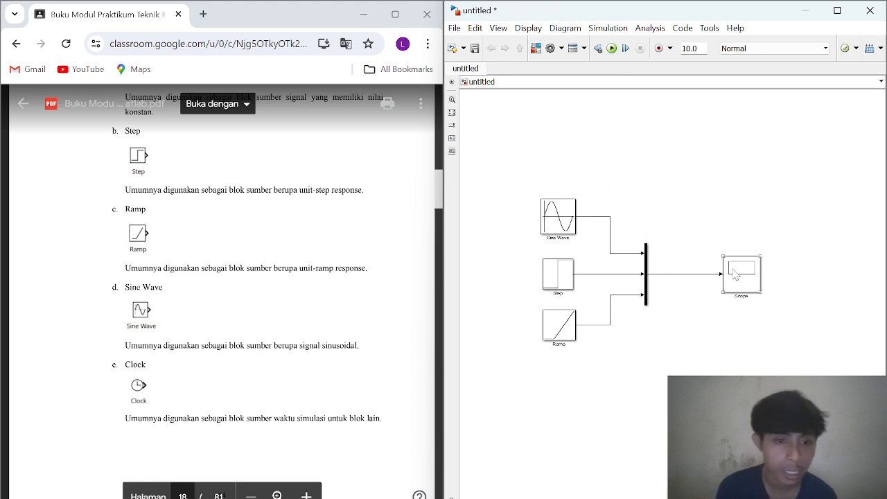
double_click(747, 274)
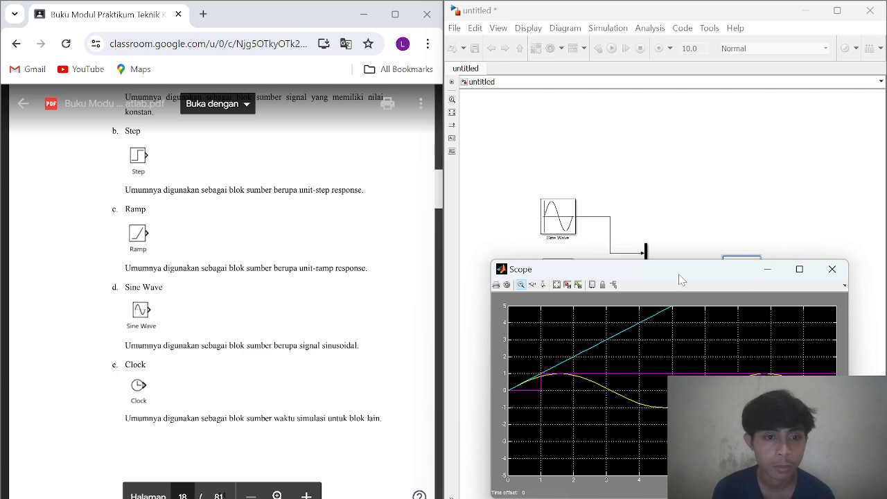
Make the Scope window taller and reposition it to examine the combined Sine Wave, Step and Ramp curves beside the block diagram.
left_click_drag(704, 271, 640, 158)
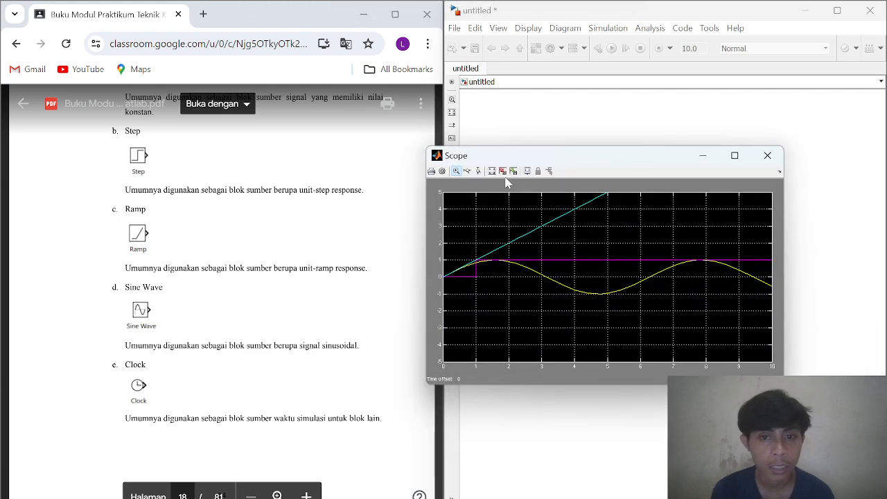
left_click_drag(479, 146, 480, 85)
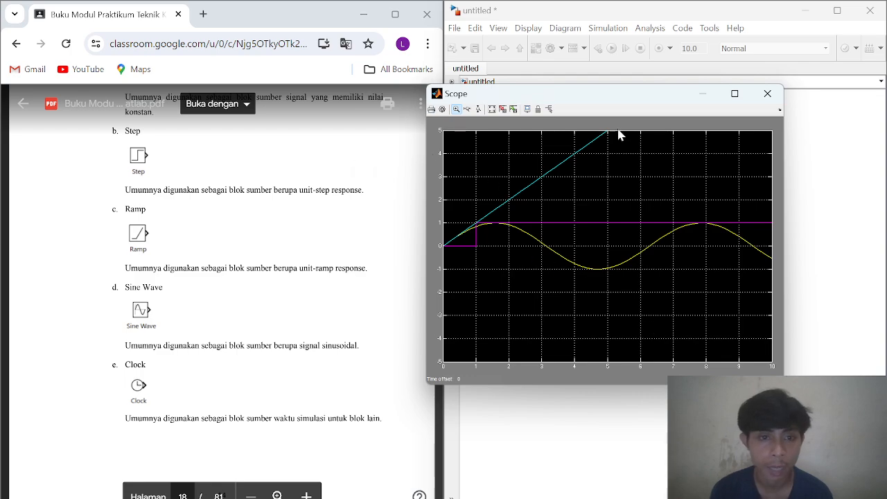
left_click_drag(580, 105, 317, 144)
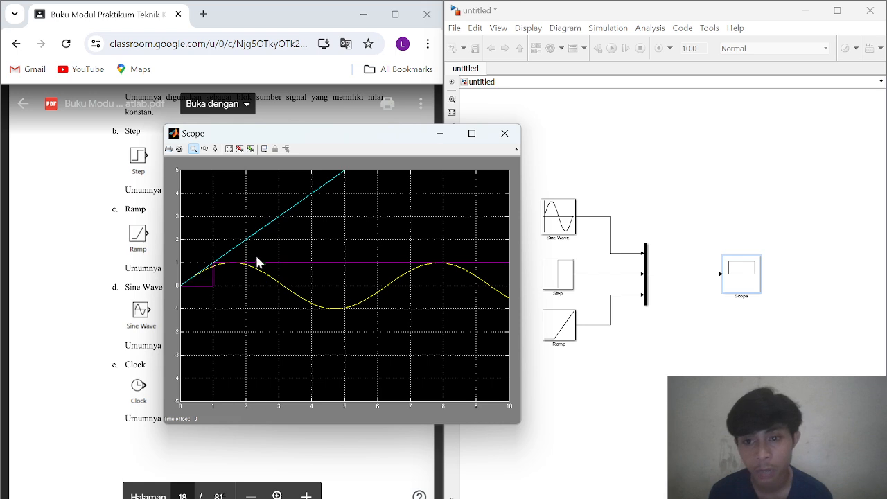
left_click(544, 276)
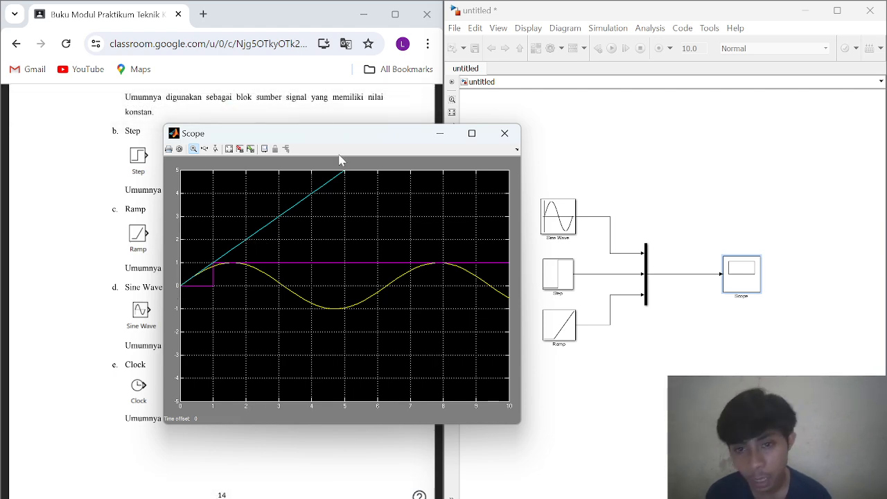
left_click_drag(314, 142, 621, 86)
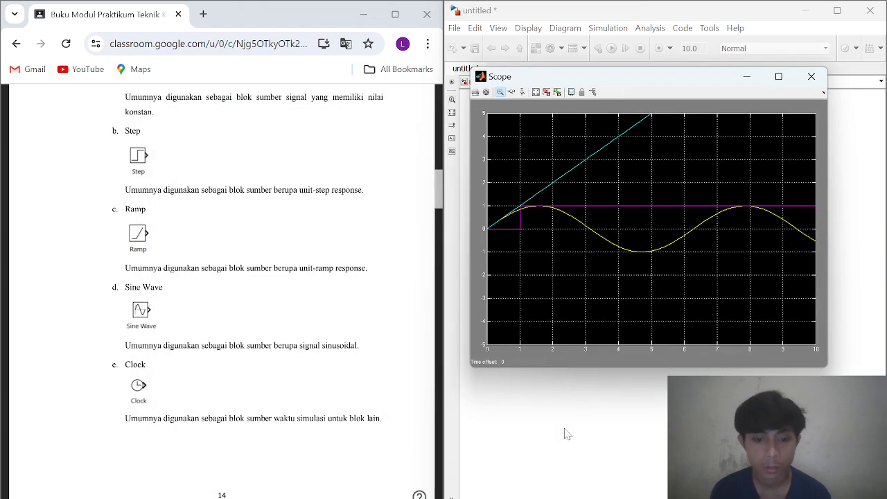
Return to the module PDF and review the pages from the source blocks through to the Latihan exercise on page 21.
mouse_move(572, 496)
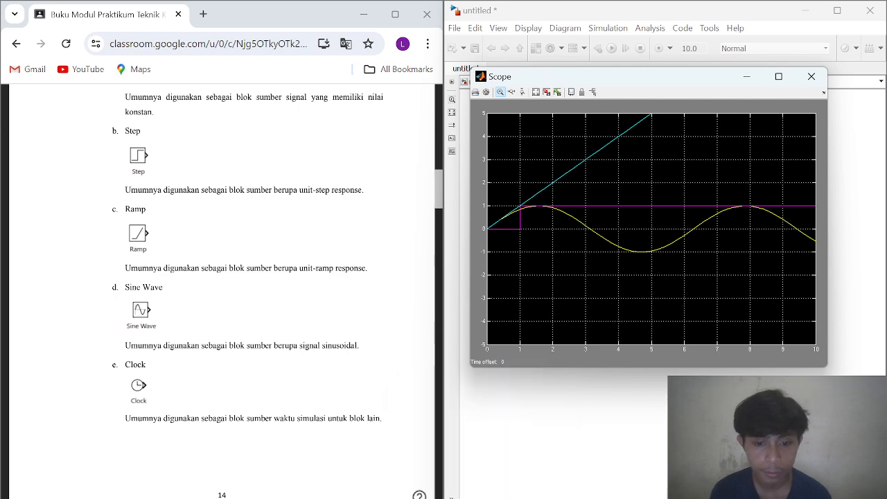
left_click(497, 495)
scroll(222, 291, "down", 10)
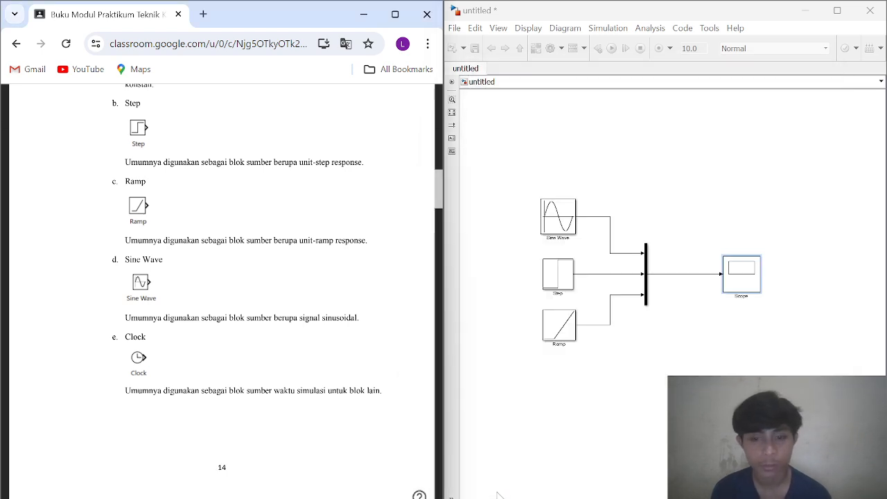
scroll(222, 291, "down", 8)
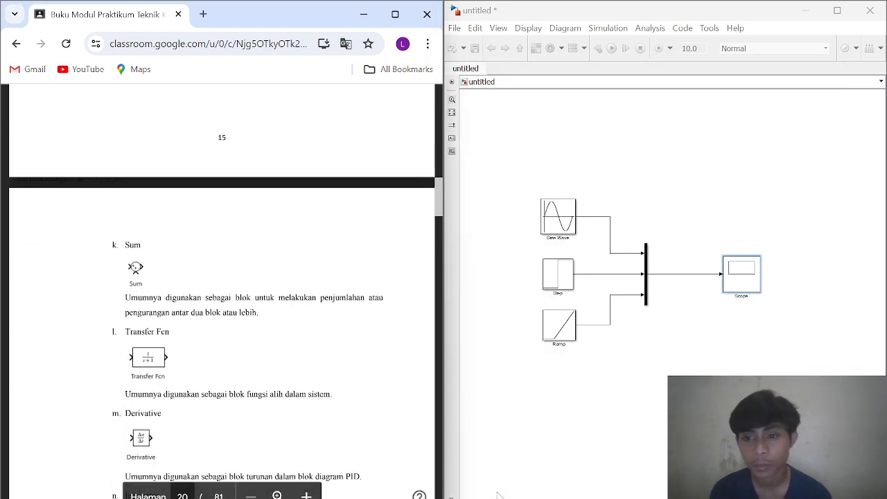
scroll(221, 291, "down", 10)
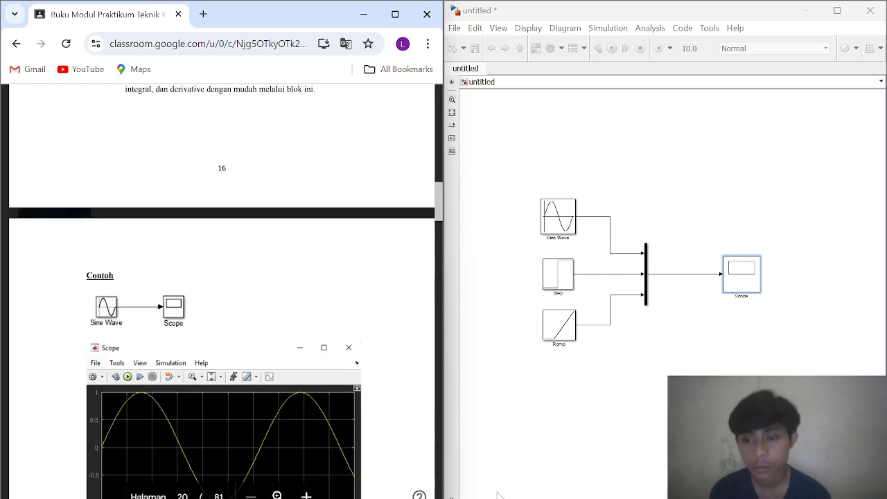
key("Down")
key("Up")
key("Up")
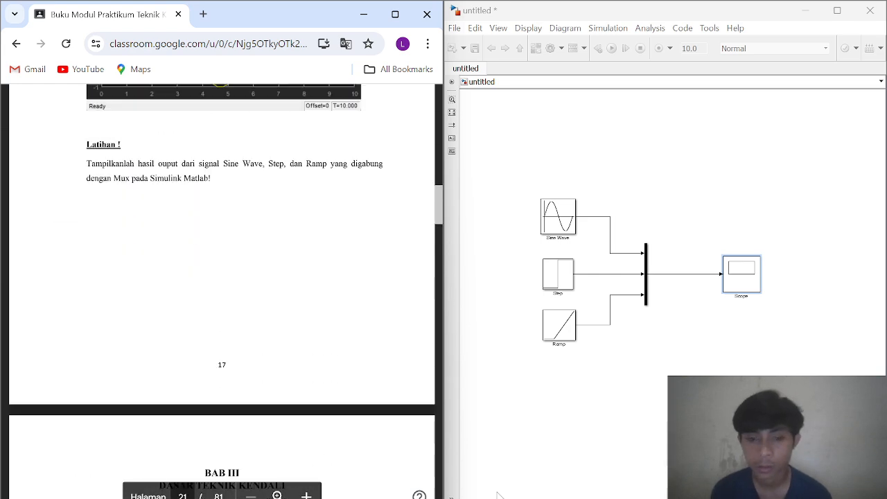
Switch to the DASAR DASAR SIMULINK presentation in Canva and show its title slide in full screen.
mouse_move(573, 498)
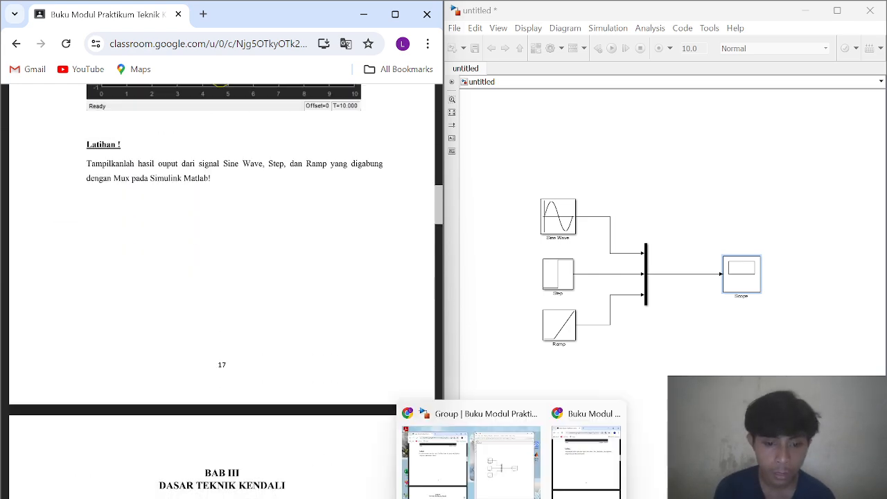
left_click(572, 454)
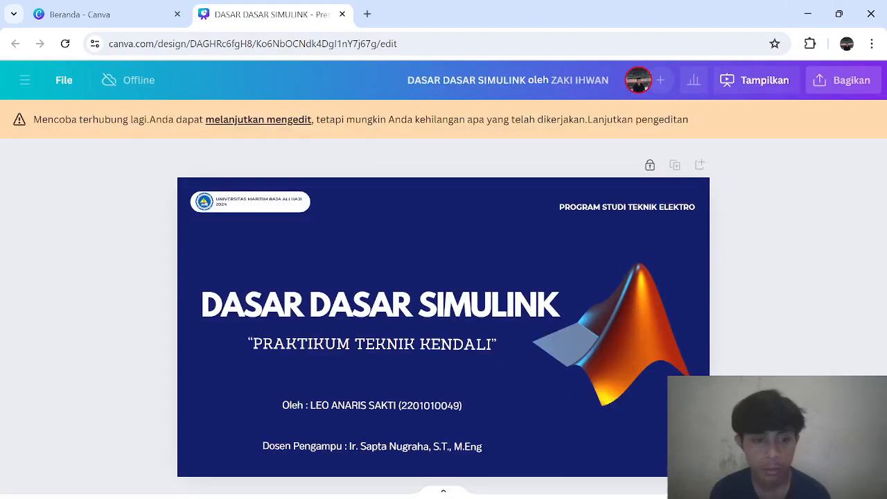
key("ctrl+alt+p")
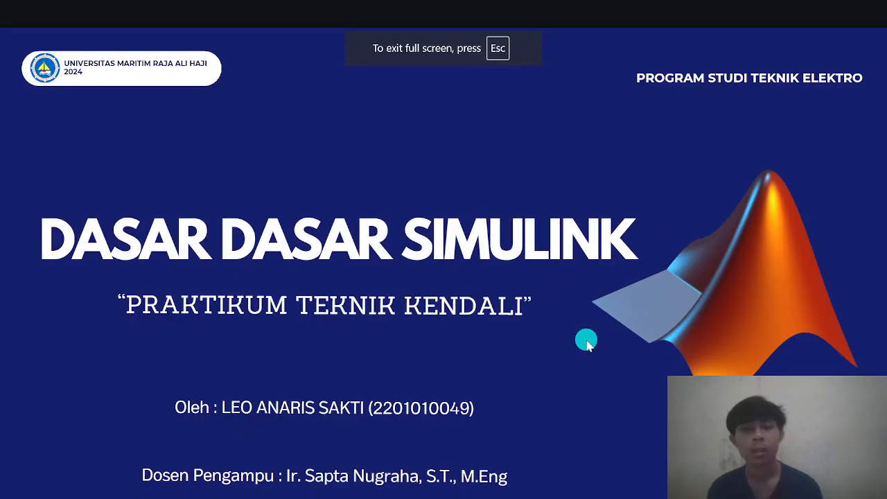